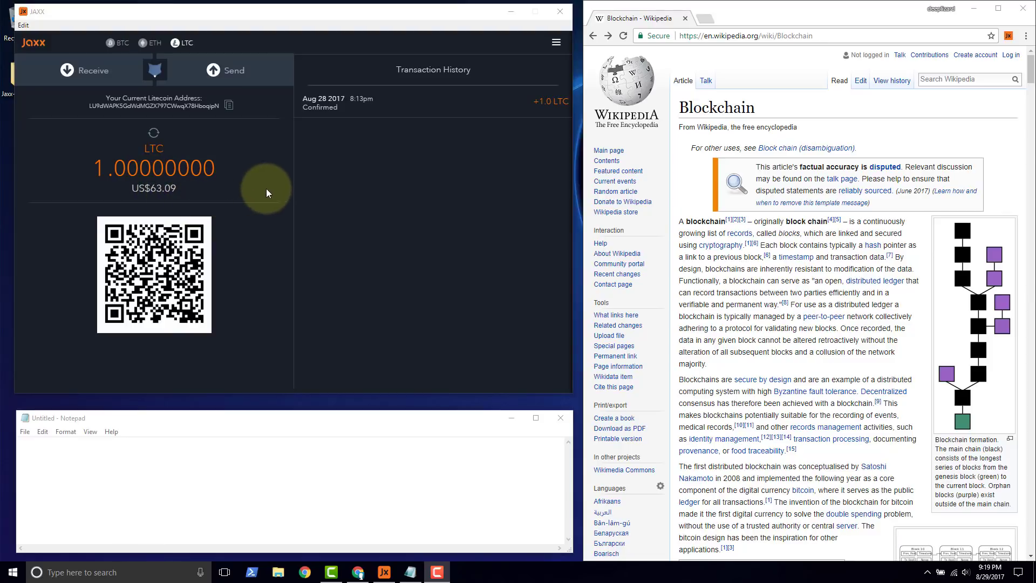
- Open the Jaxx browser extension and dismiss its license popup
left_click(1009, 36)
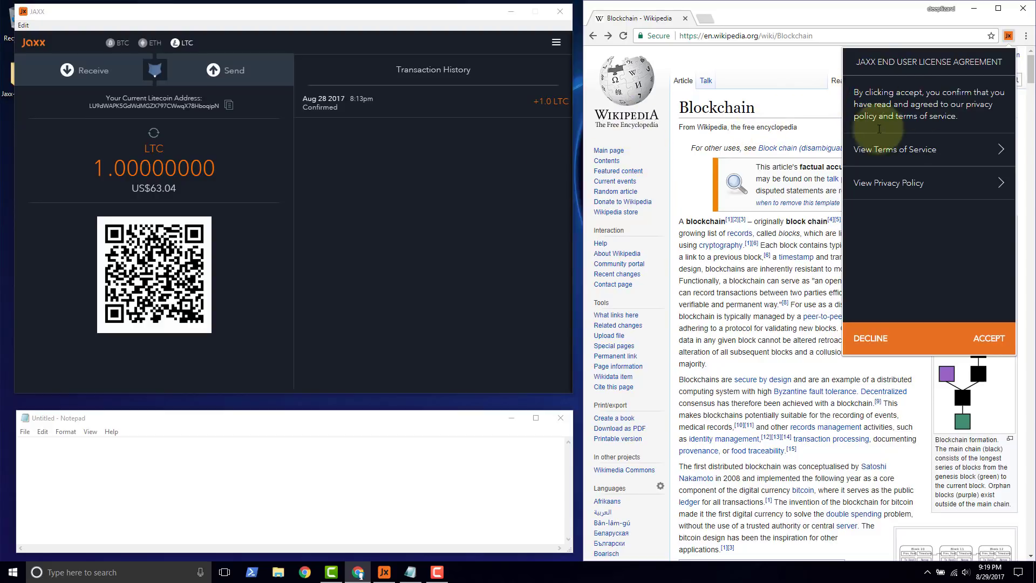
left_click(342, 224)
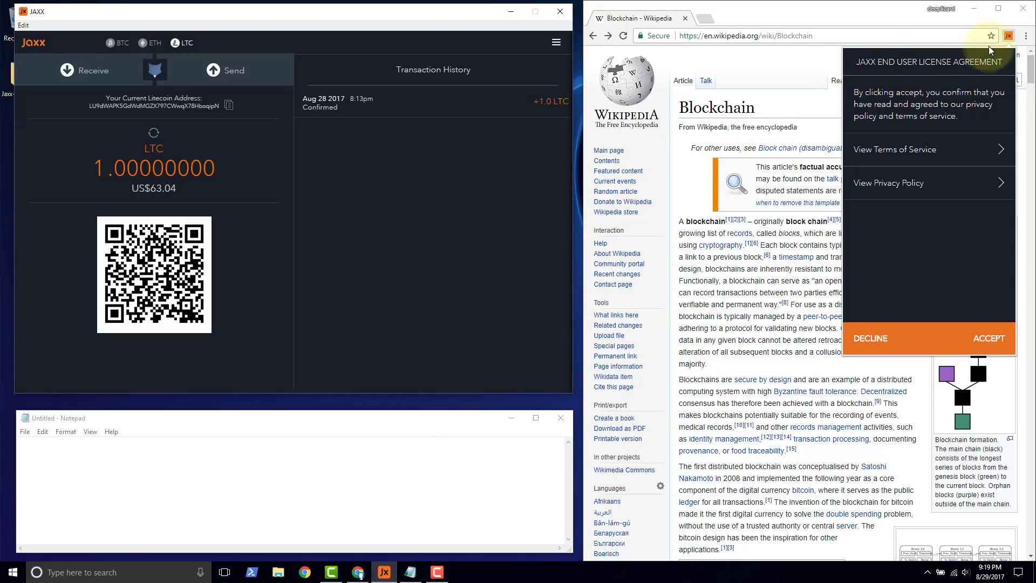
left_click(918, 110)
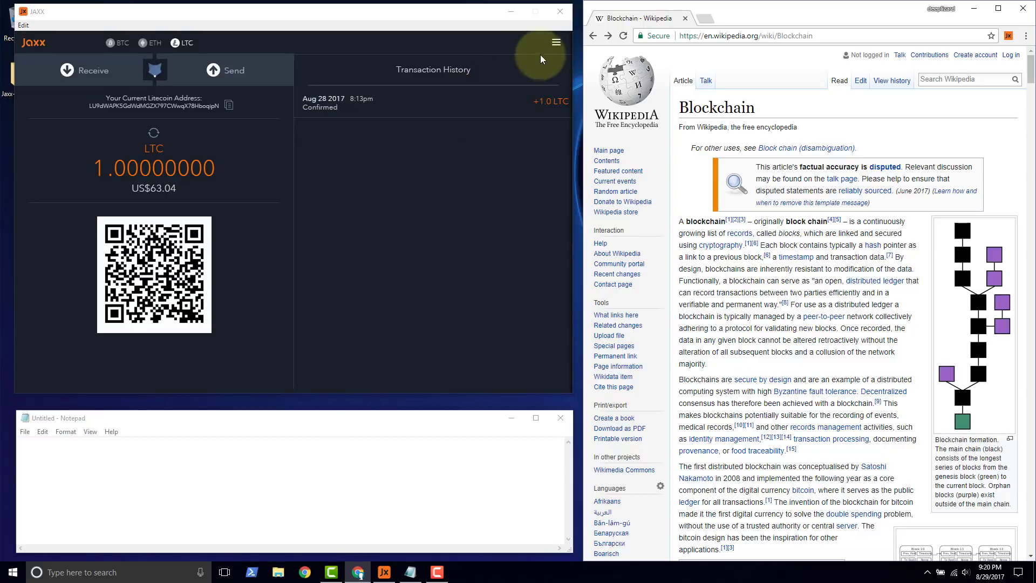
- Go to Backup Wallet under Tools in the Jaxx desktop wallet's main menu
left_click(557, 46)
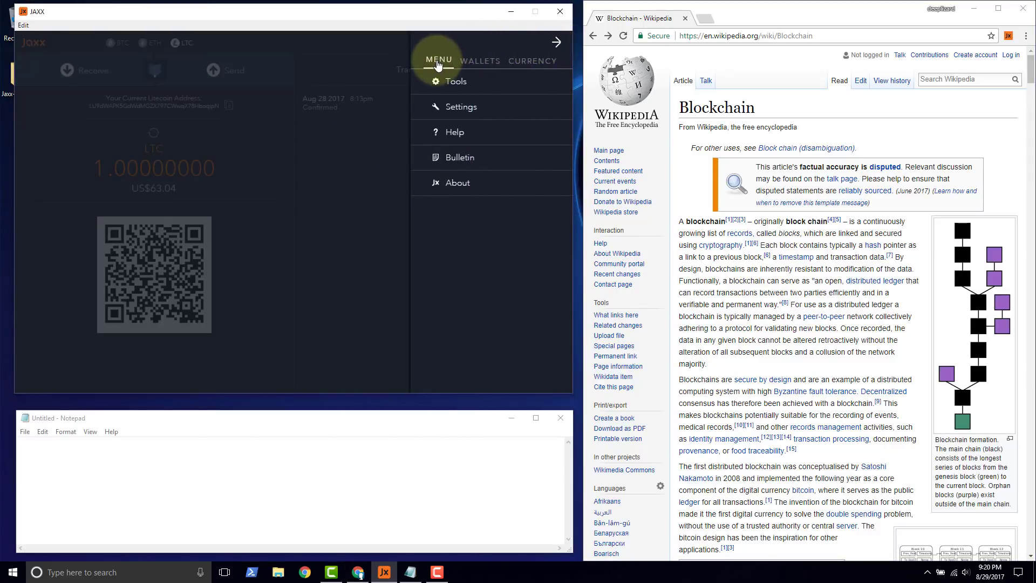
left_click(470, 83)
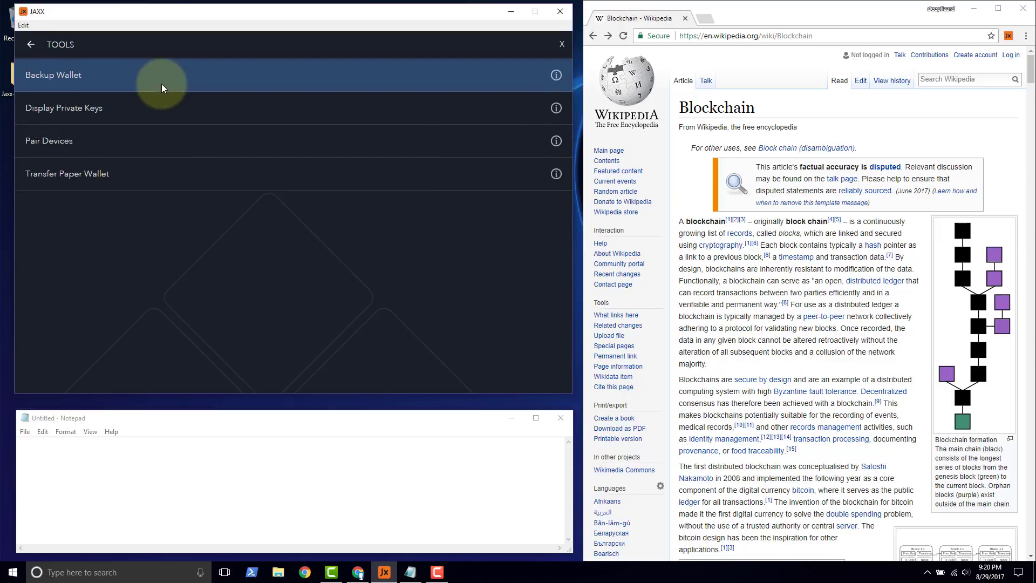
left_click(96, 77)
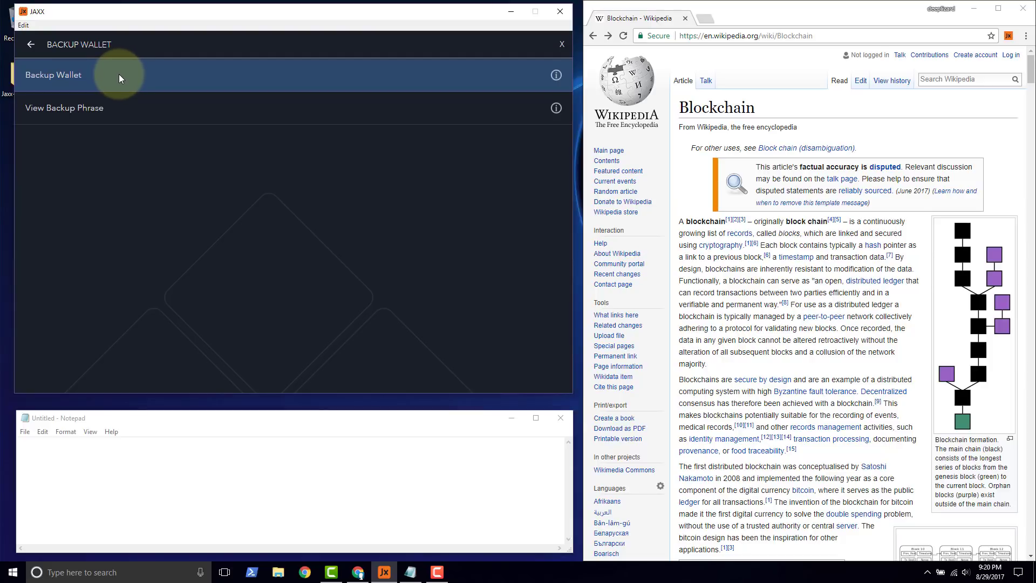
- Start the wallet backup, tick 'Yes, I understand how Jaxx backup works', and reveal the 12-word phrase
left_click(119, 75)
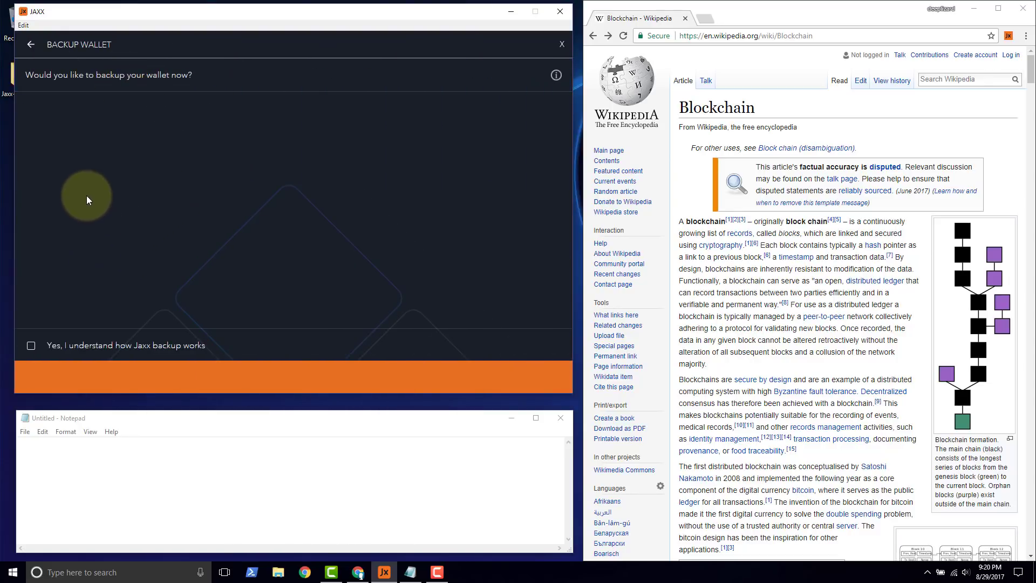
left_click(556, 76)
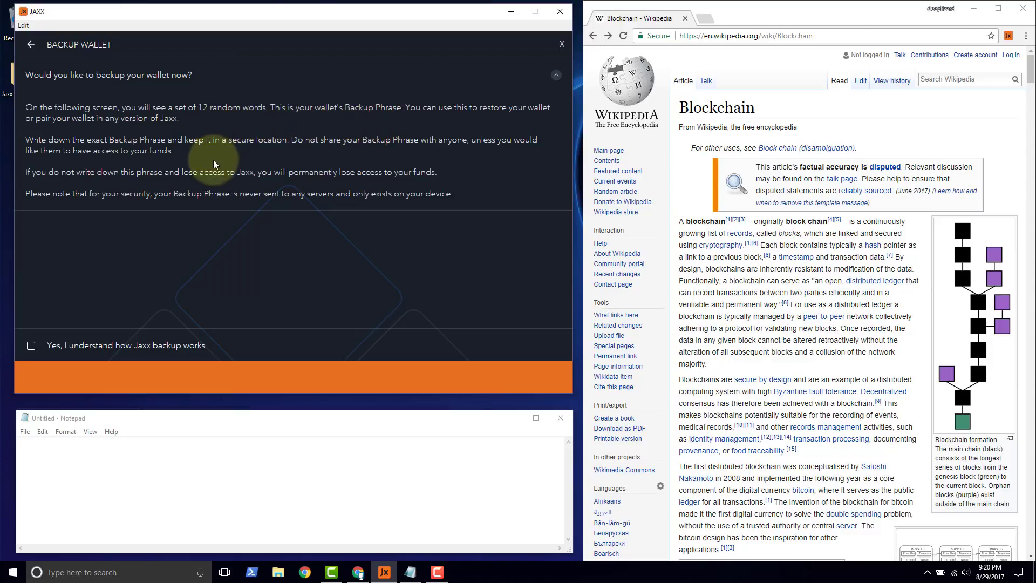
left_click(31, 346)
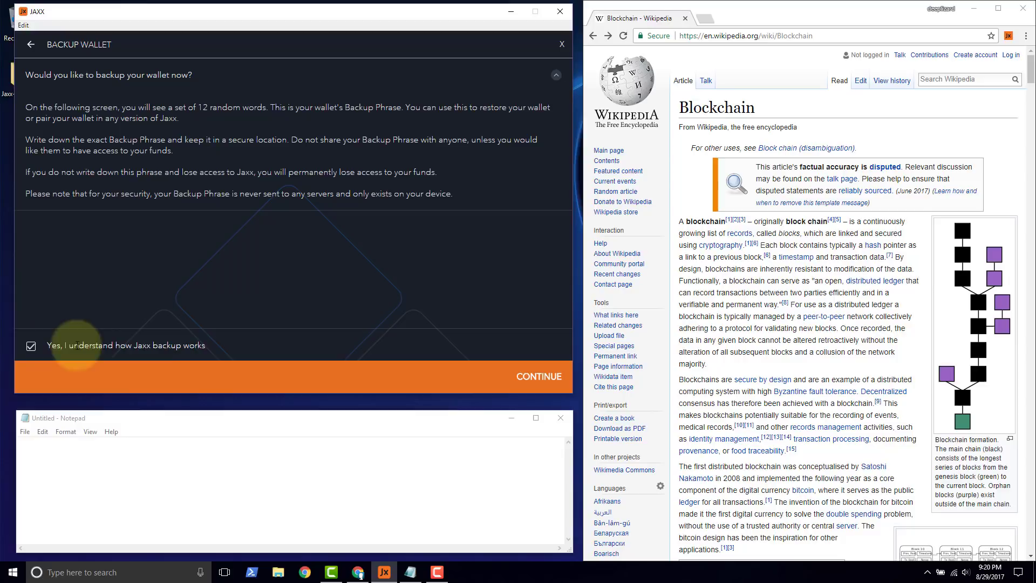
left_click(531, 379)
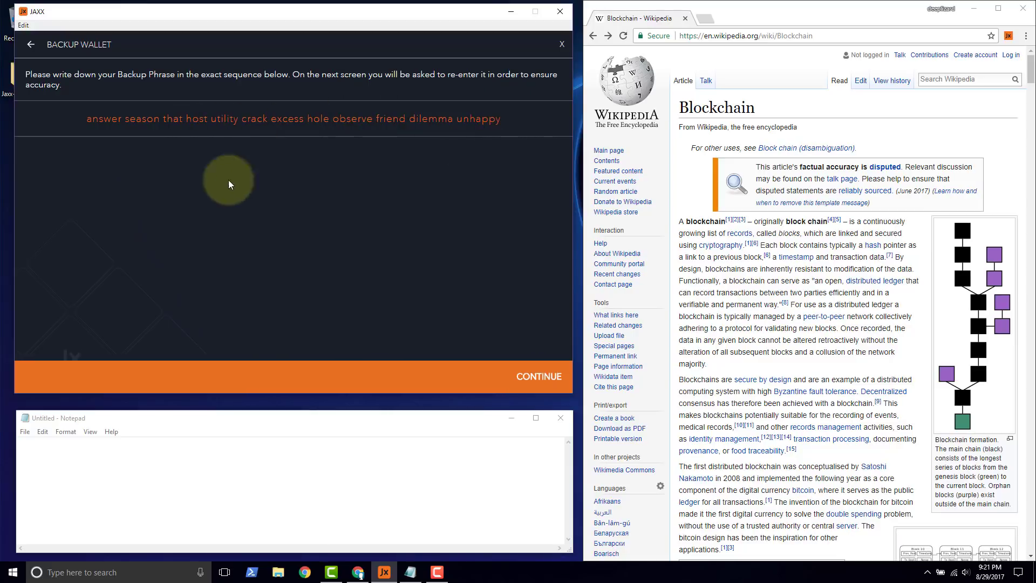
- Write the 12-word phrase on one Notepad line, copy it, and advance to phrase confirmation
left_click(184, 466)
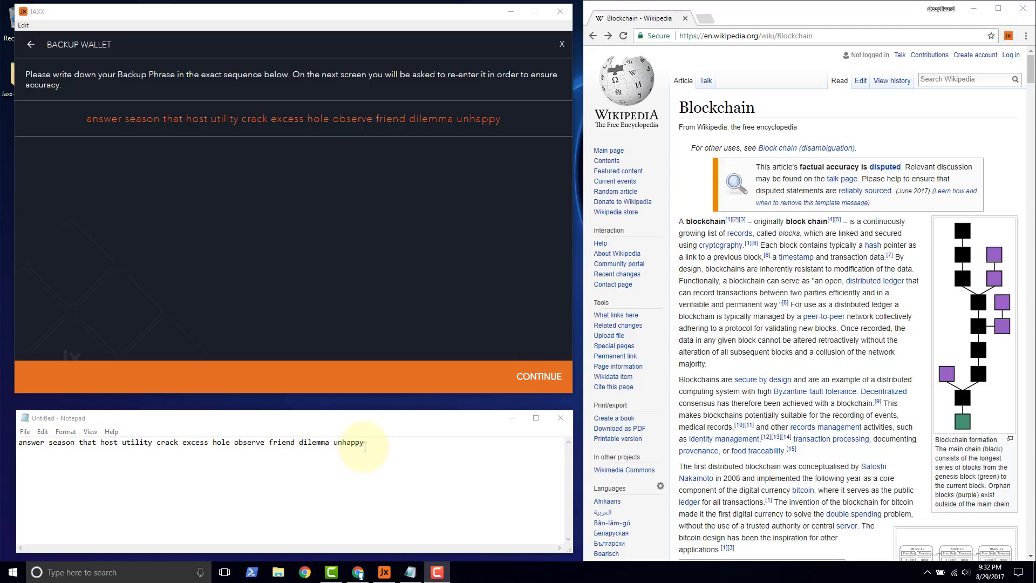
left_click_drag(365, 447, 18, 450)
right_click(32, 444)
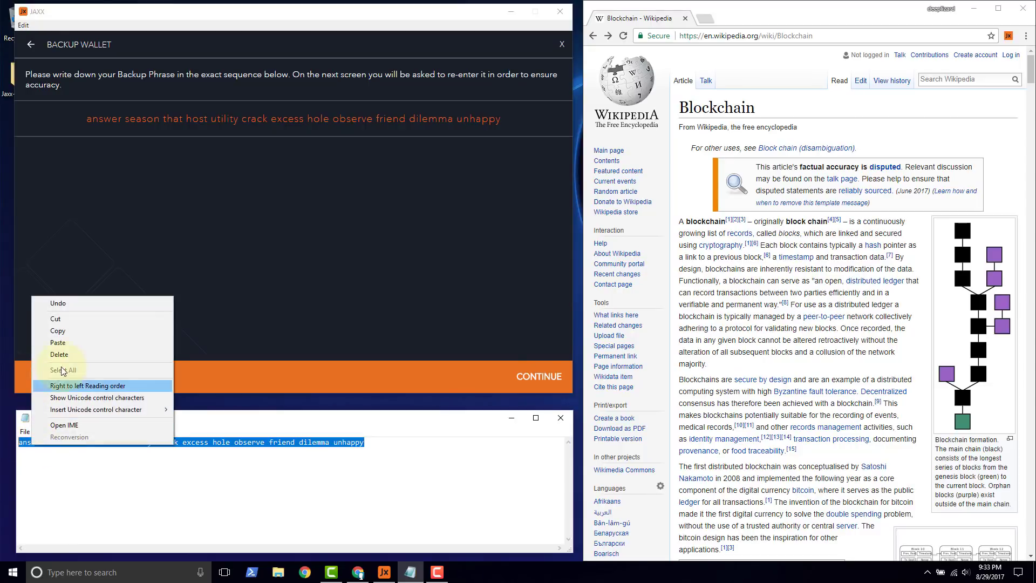
left_click(64, 334)
left_click(390, 458)
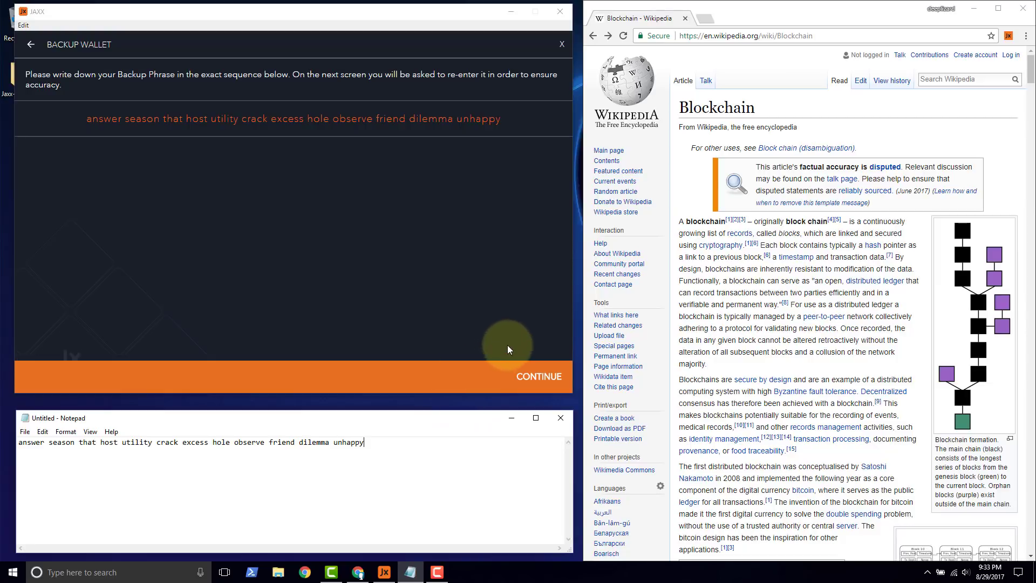
left_click(530, 373)
- Paste the backup phrase into Jaxx's confirmation box, test-editing the word 'dilemma' and restoring it
left_click(216, 128)
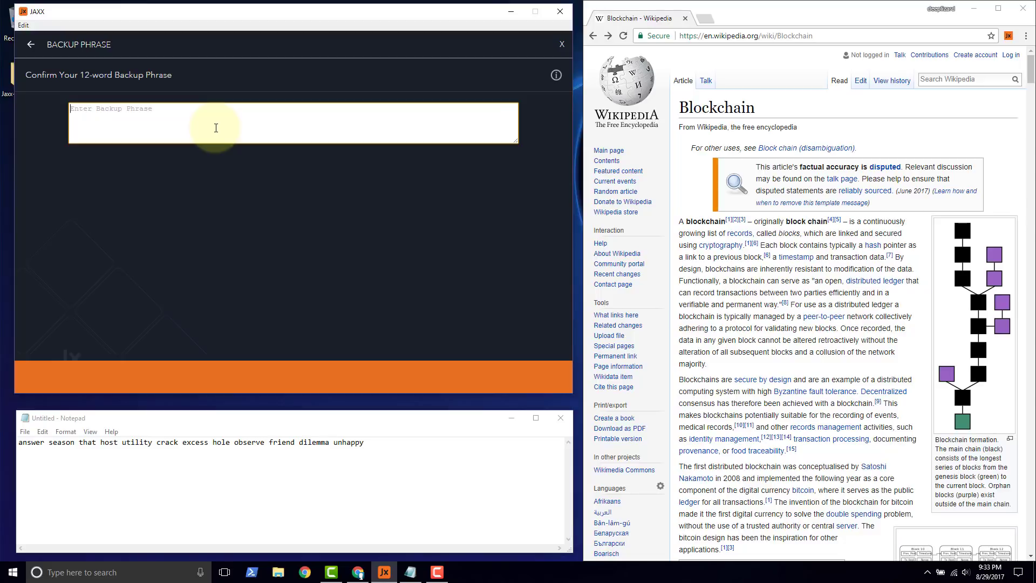
key("ctrl+v")
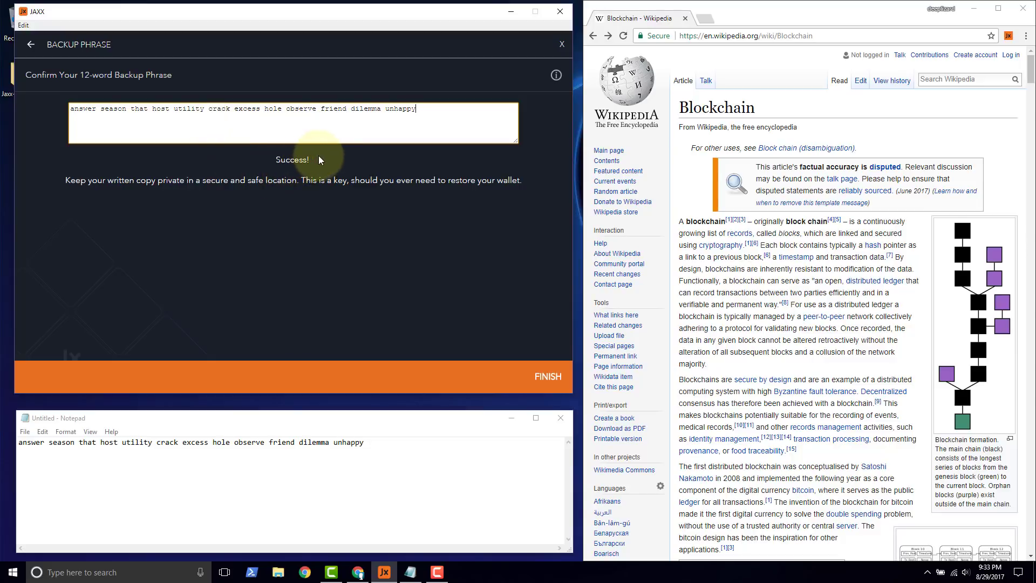
left_click(359, 122)
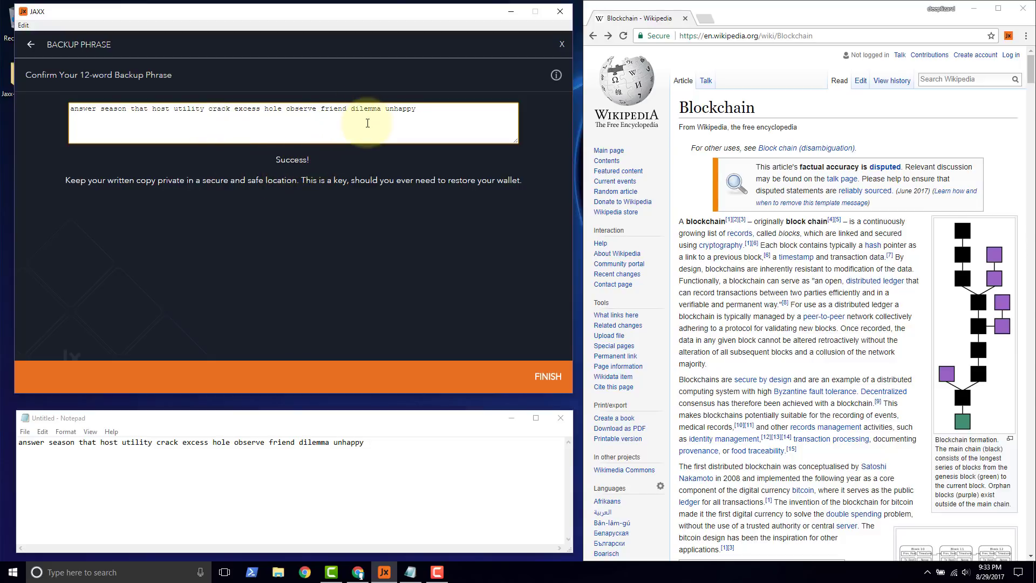
key("BackSpace")
type("e")
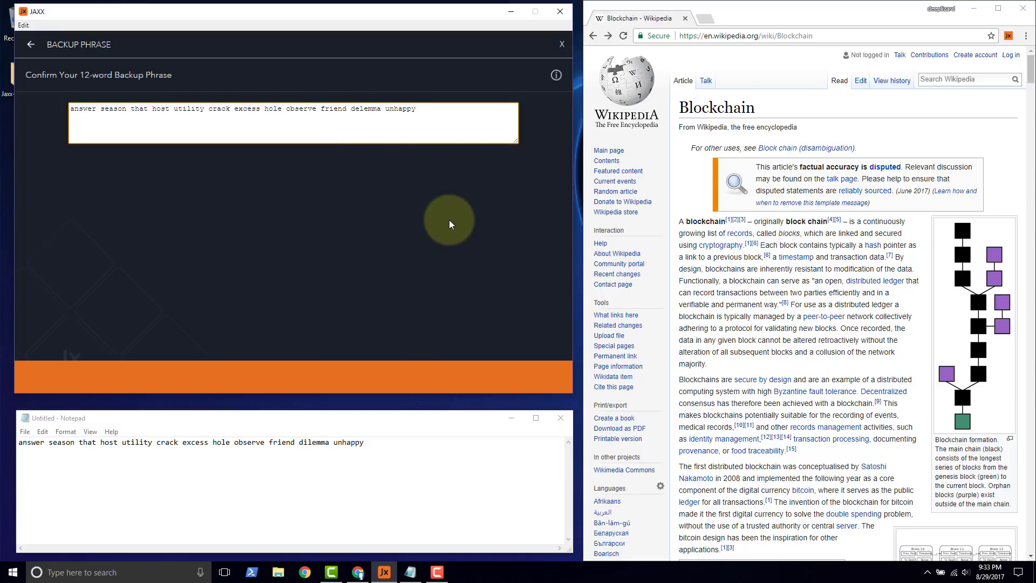
key("BackSpace")
type("i")
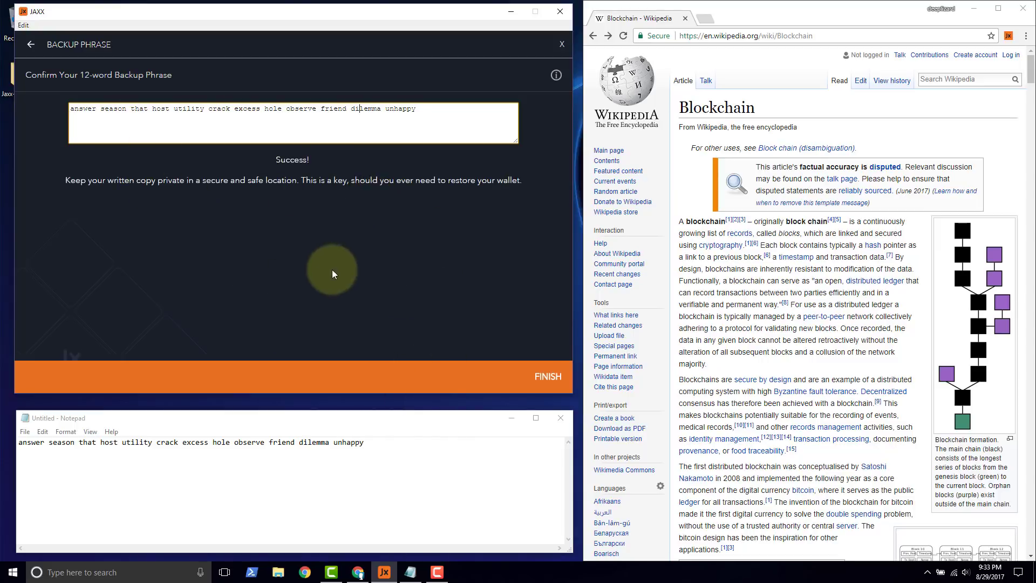
- Copy the backup phrase line from Notepad again
left_click_drag(367, 442, 12, 443)
right_click(33, 443)
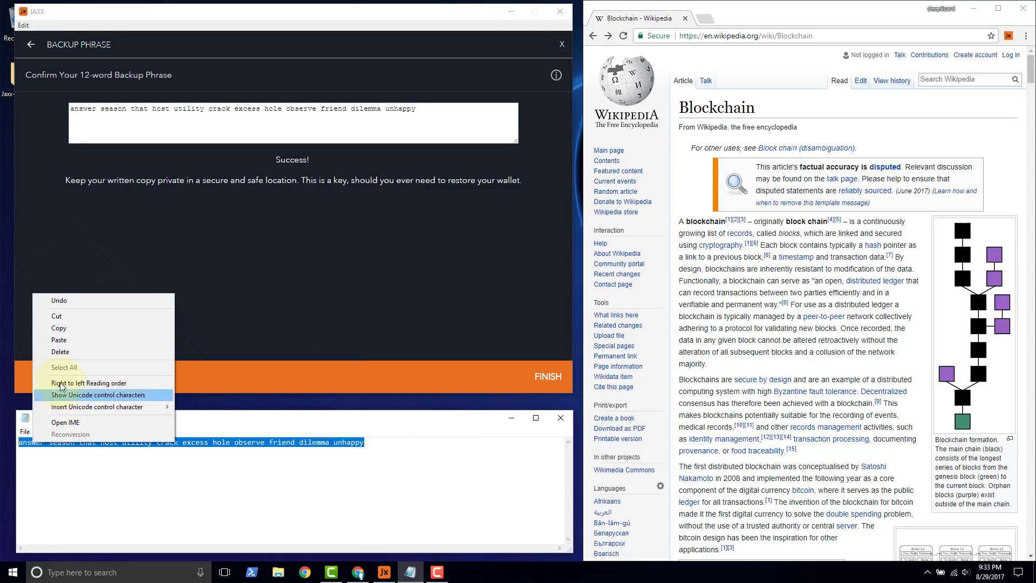
left_click(63, 329)
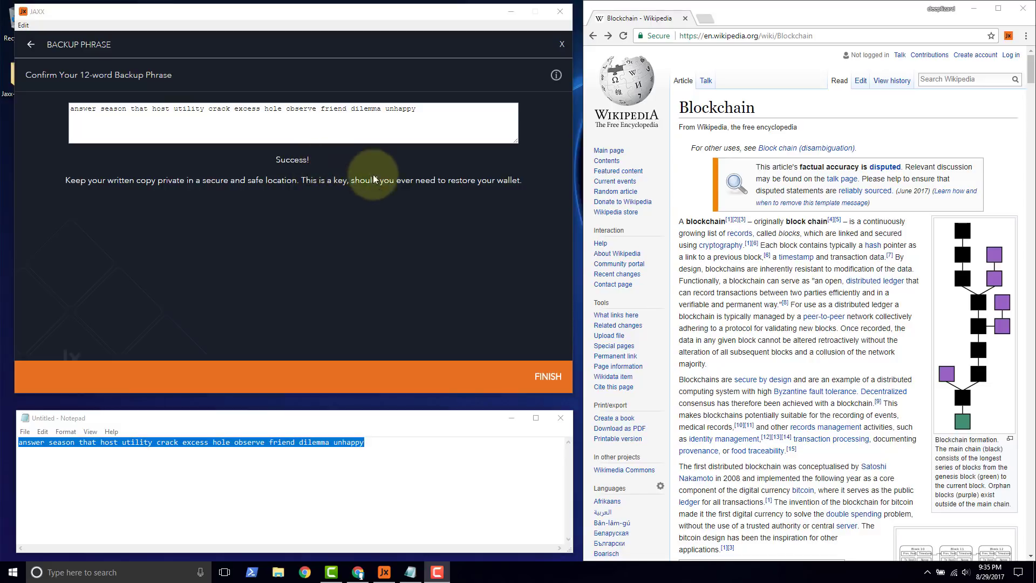
- In the Jaxx Chrome extension, accept the license and choose to restore an existing wallet
left_click(1009, 38)
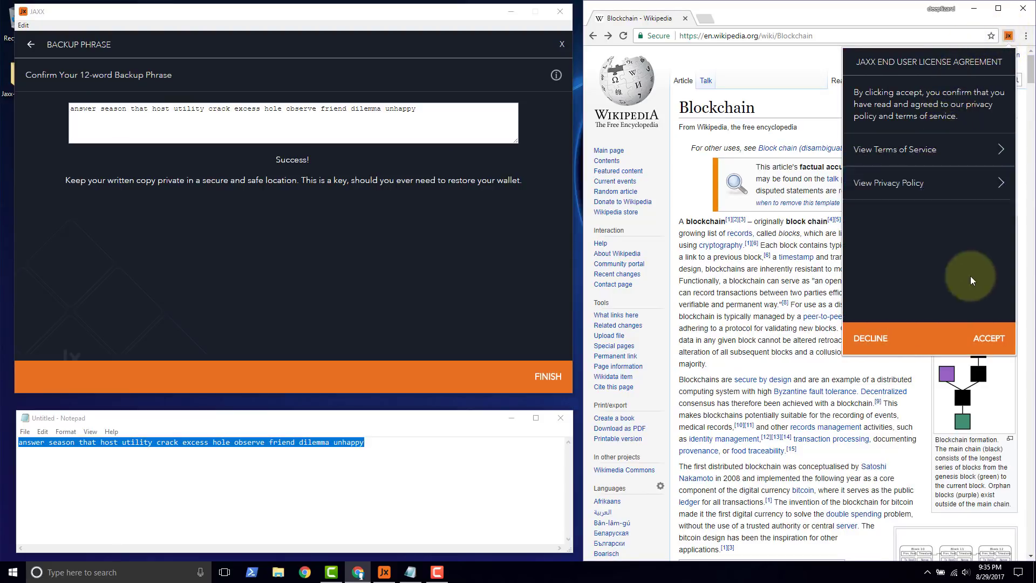
left_click(989, 338)
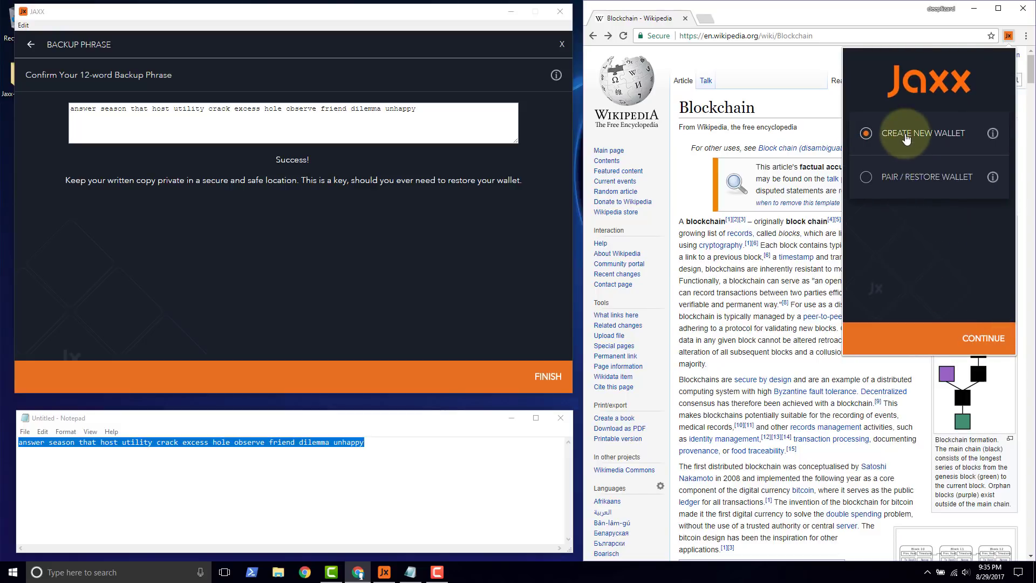
left_click(866, 179)
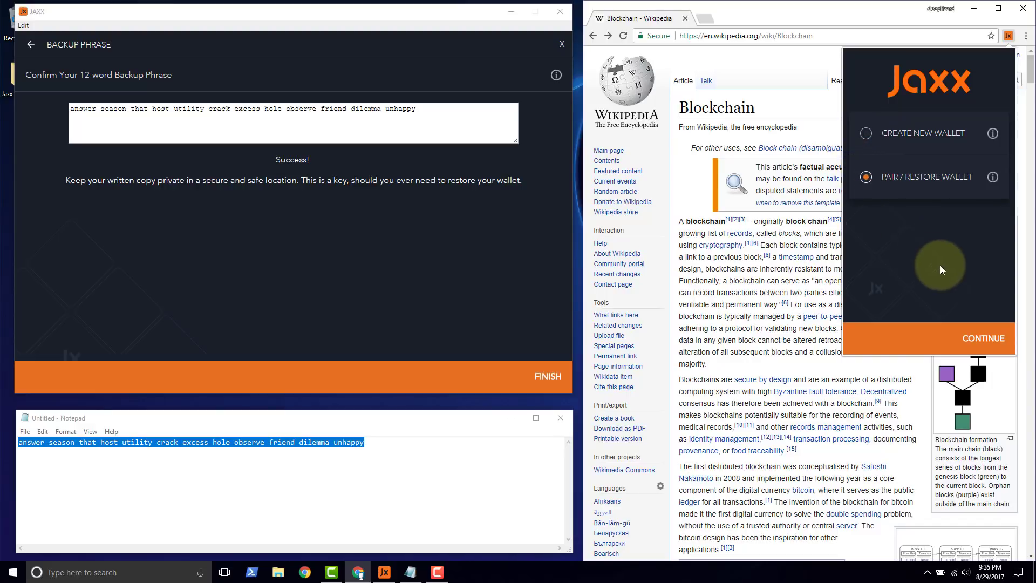
left_click(993, 337)
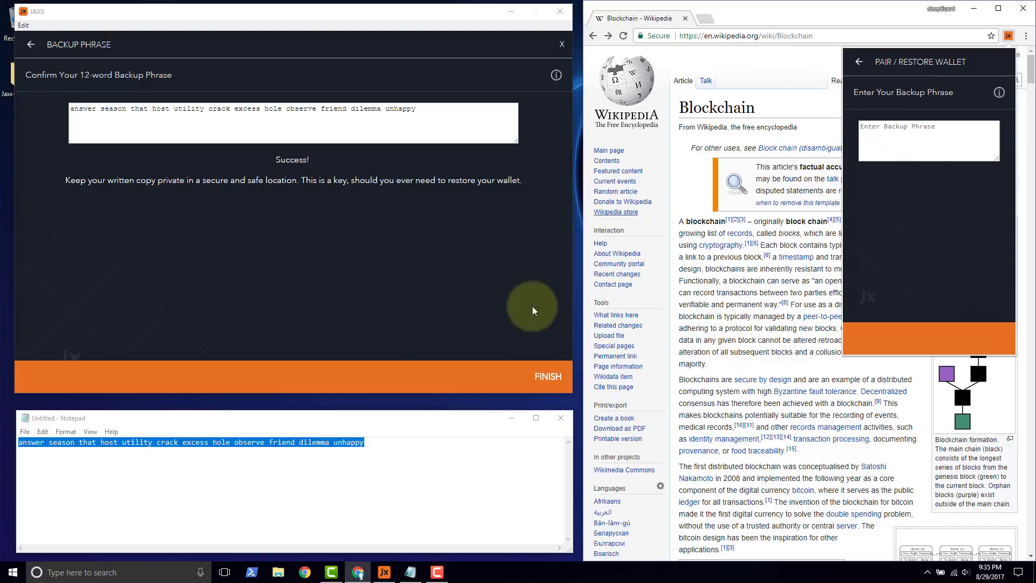
- Paste the backup phrase copied from Notepad into the restore box and continue
right_click(347, 444)
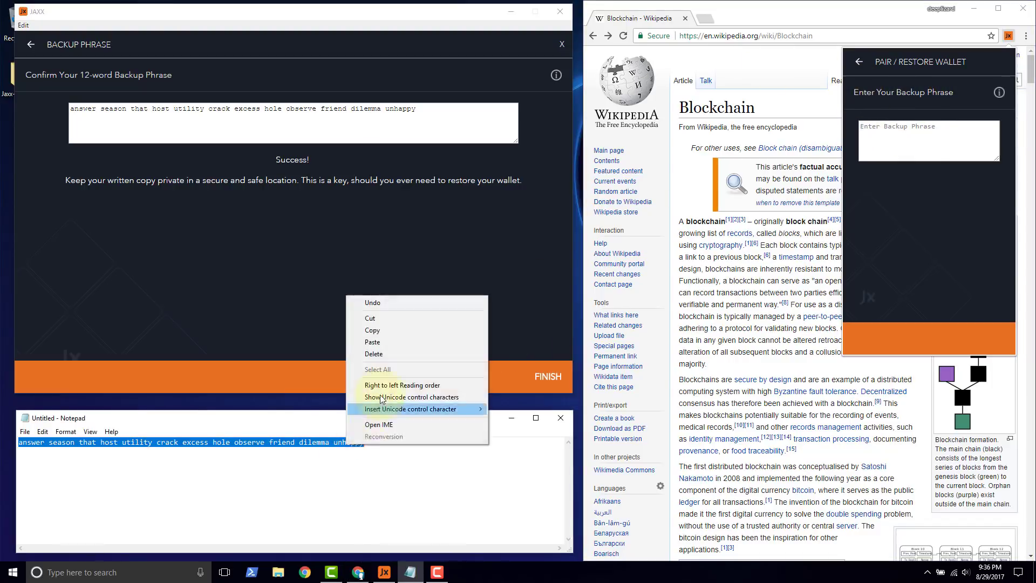
left_click(377, 335)
left_click(937, 149)
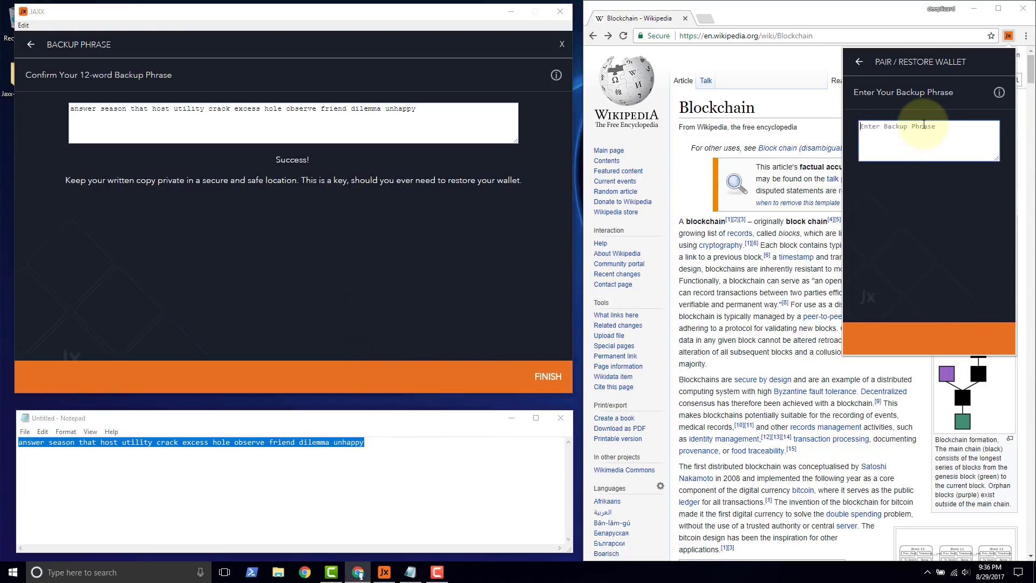
key("ctrl+v")
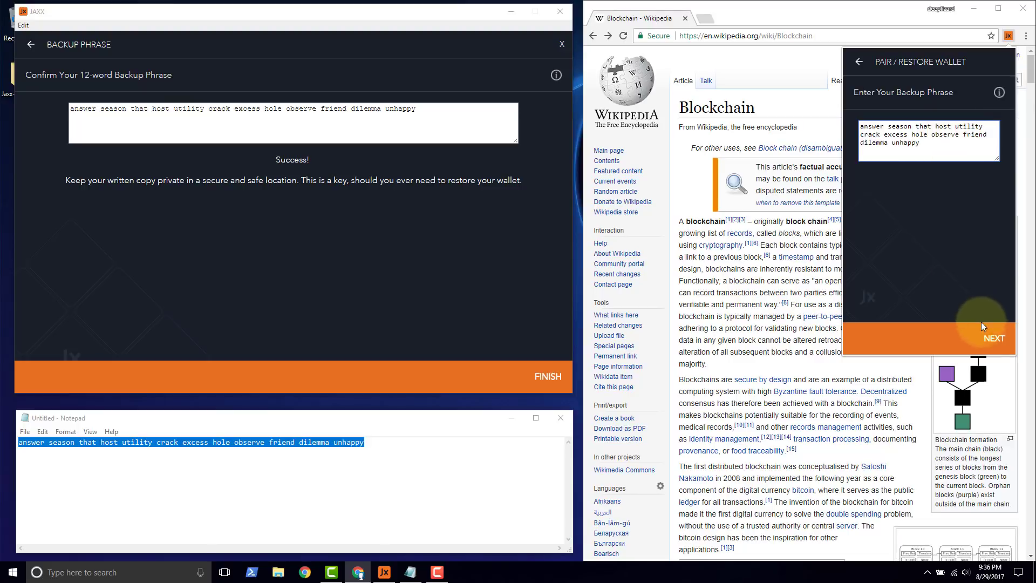
left_click(990, 338)
- Choose Express setup, activate the BTC, ETH and LTC wallets, and open the restored wallet
left_click(910, 99)
left_click(993, 338)
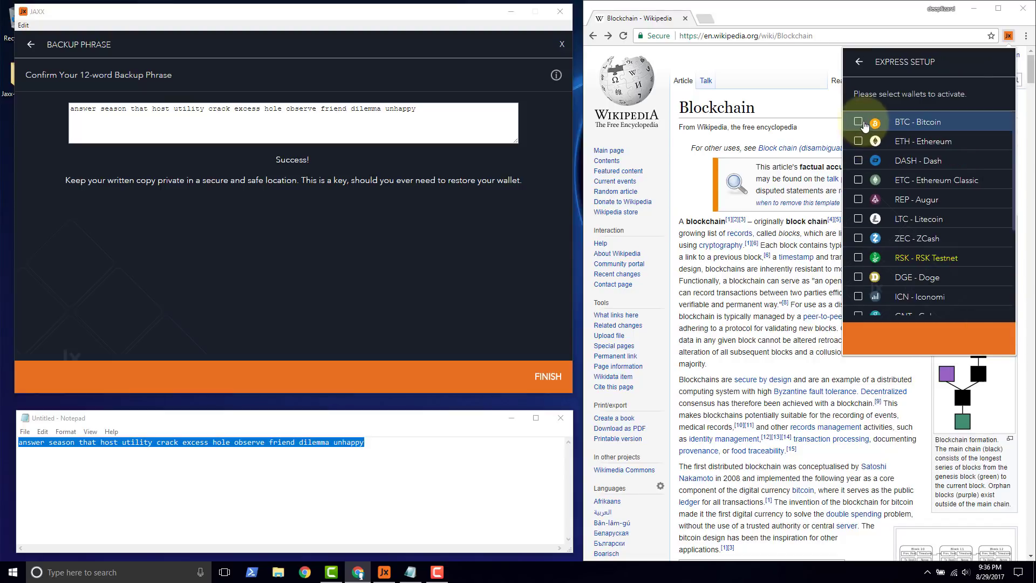
left_click(859, 122)
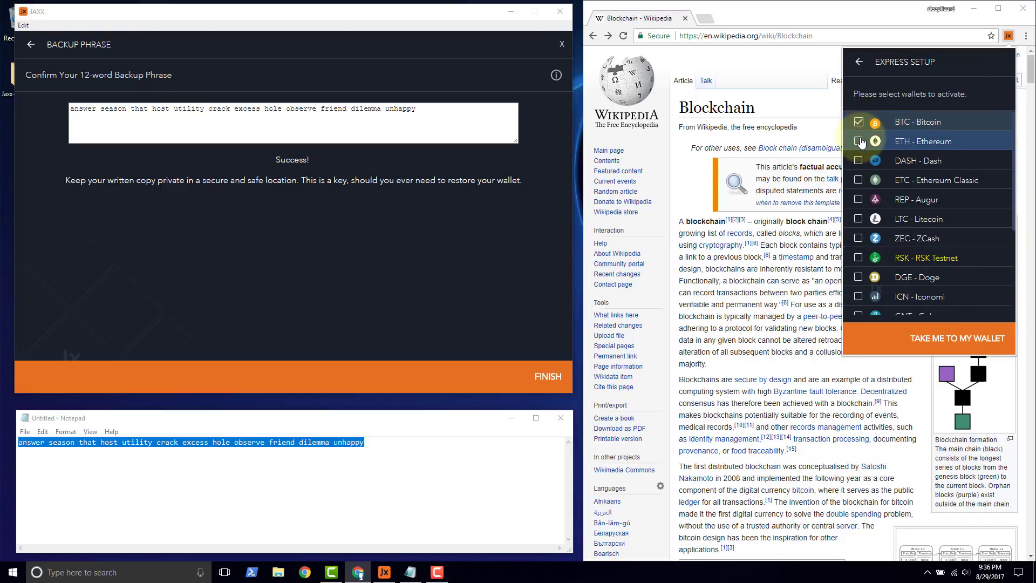
left_click(859, 142)
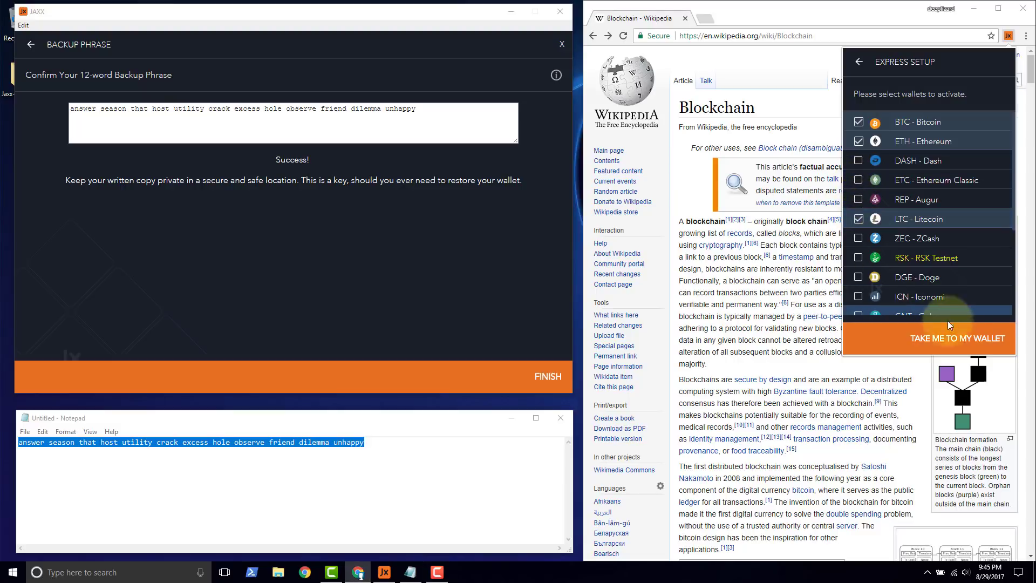
left_click(953, 339)
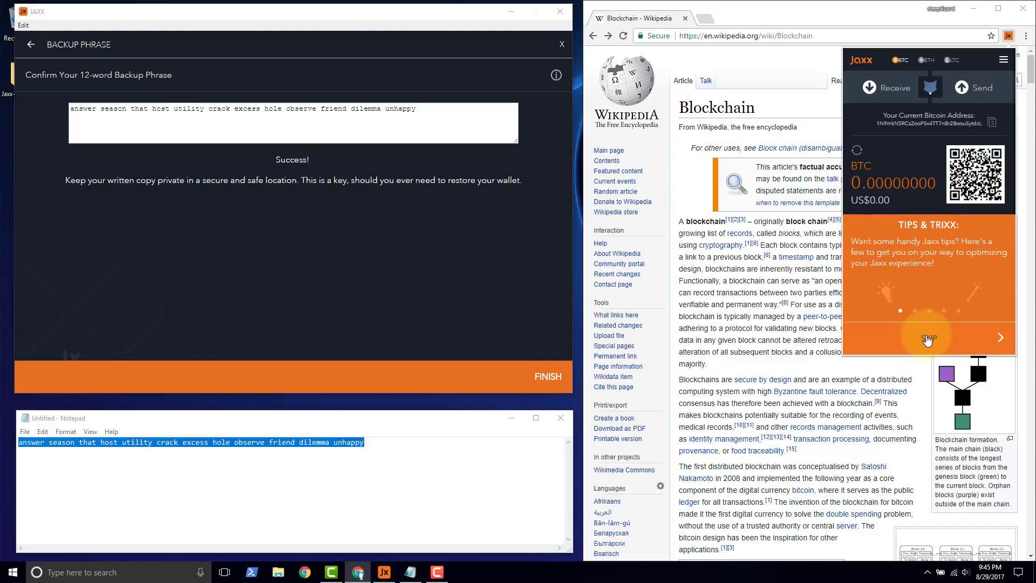
- Dismiss the Tips & Trixx panel and switch to the LTC wallet
left_click(928, 339)
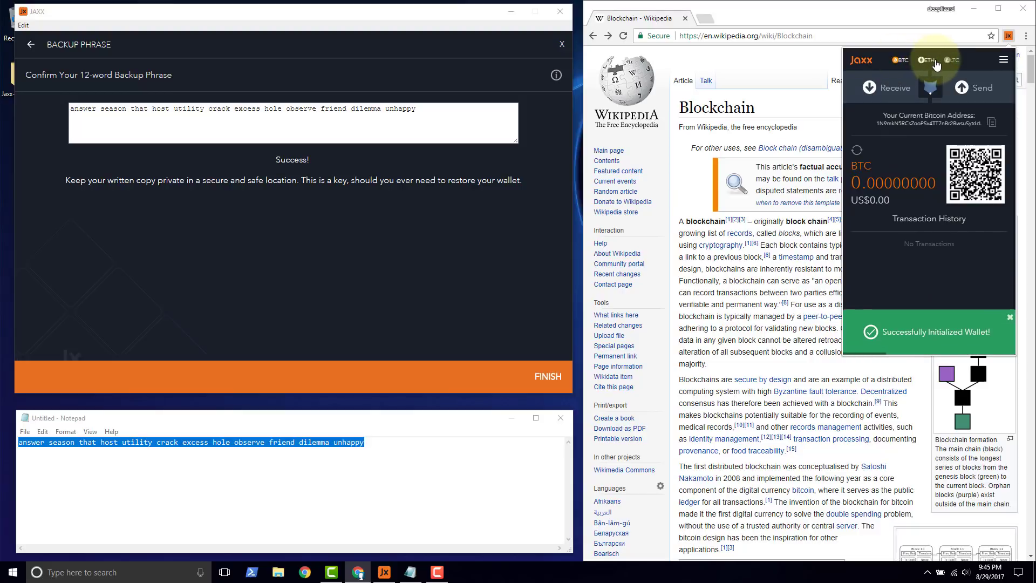
left_click(953, 62)
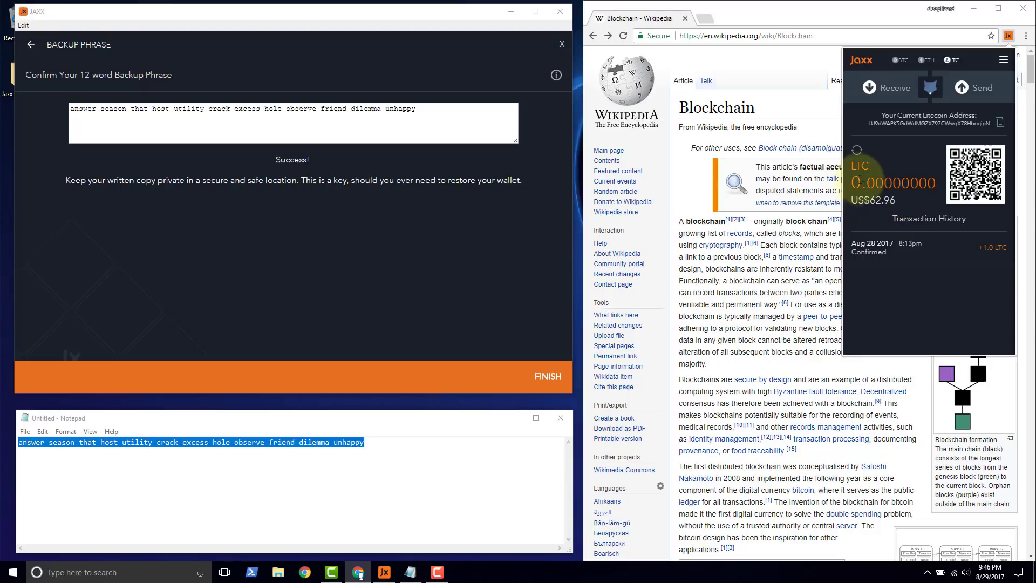
- Close the Backup Phrase screen to show the desktop wallet's 1.00000000 LTC balance
left_click(562, 46)
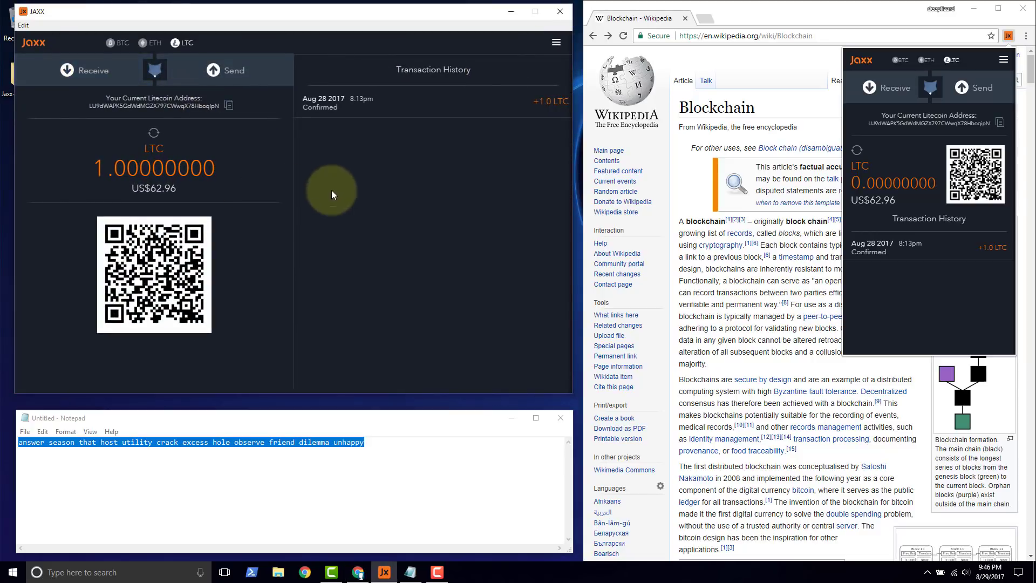
left_click_drag(152, 165, 186, 157)
left_click(186, 157)
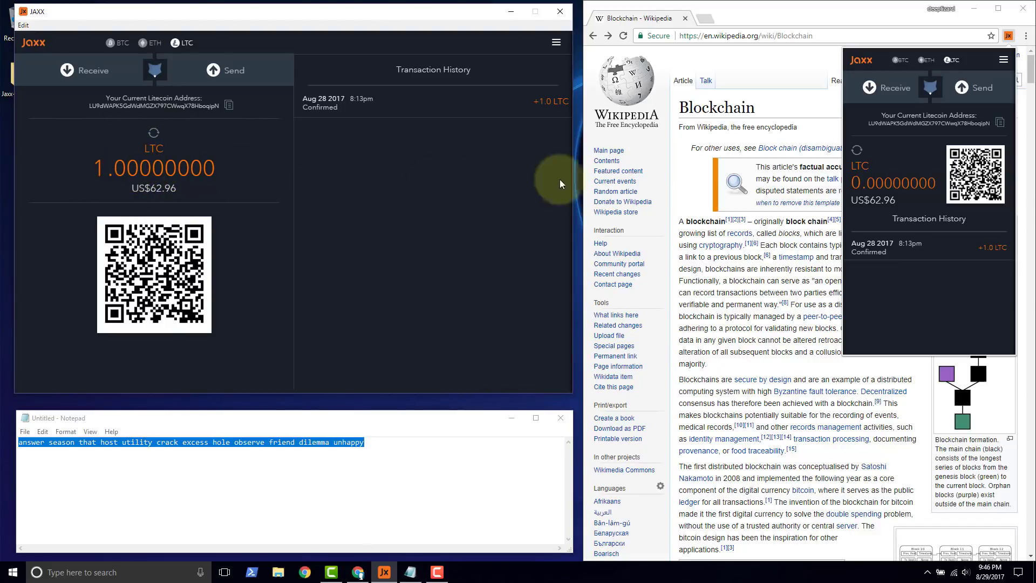
- Expand the Aug 28 2017 transaction details in the desktop wallet and in the extension
left_click(365, 115)
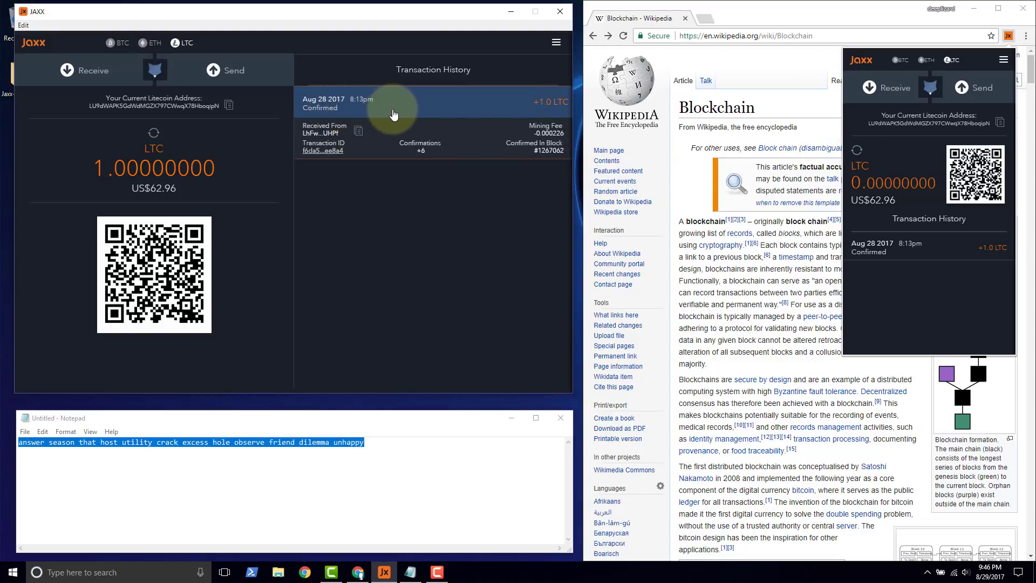
left_click(389, 109)
left_click(935, 253)
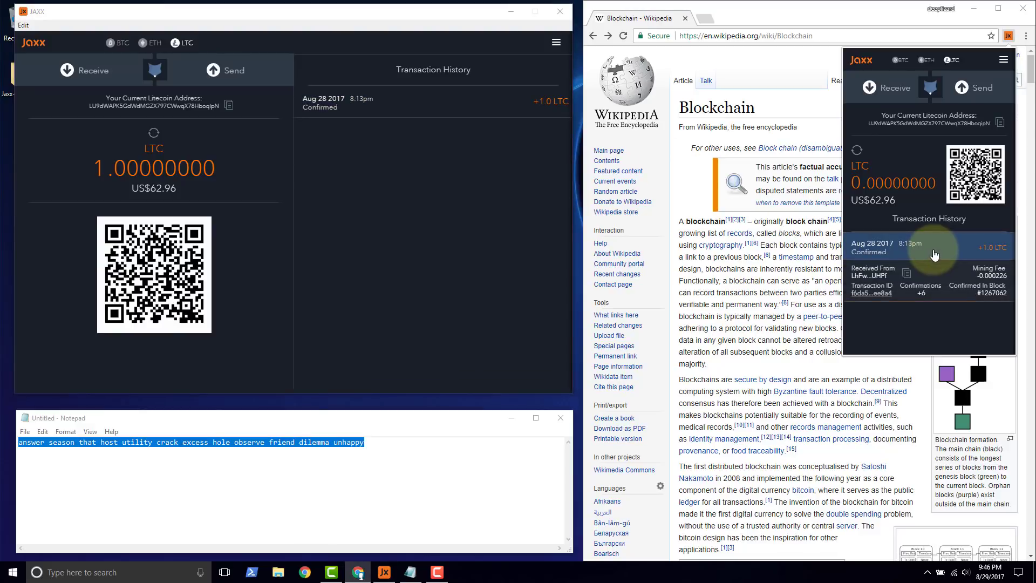
- Collapse the transaction, refresh the LTC balance, switch to ETH and back, and refresh again
left_click(935, 253)
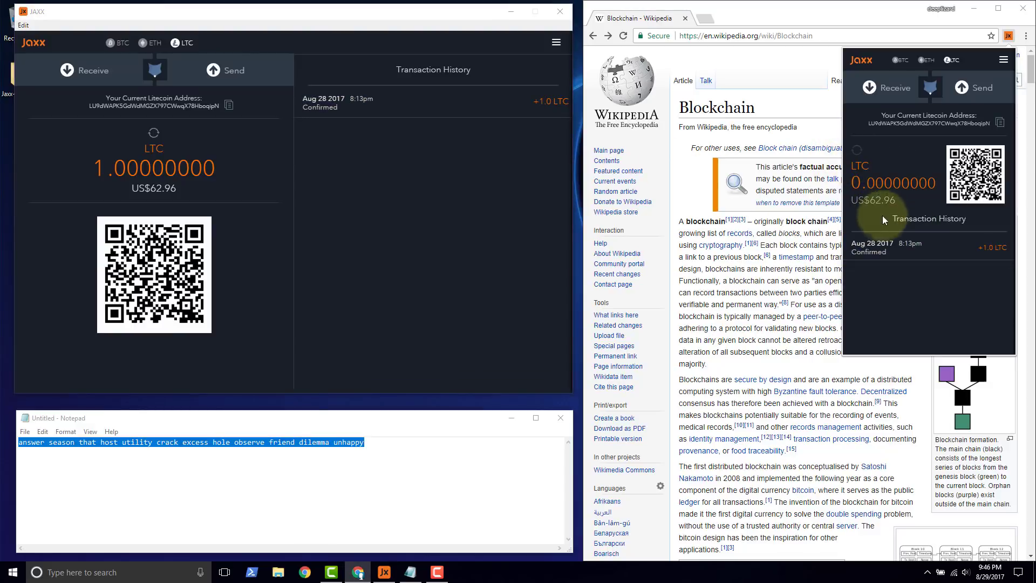
left_click(857, 151)
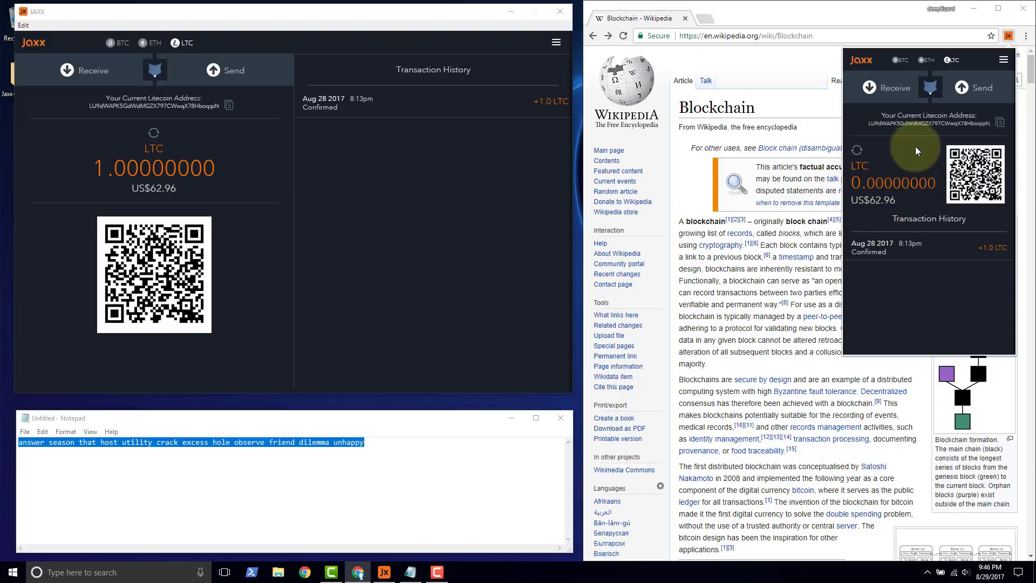
left_click(924, 61)
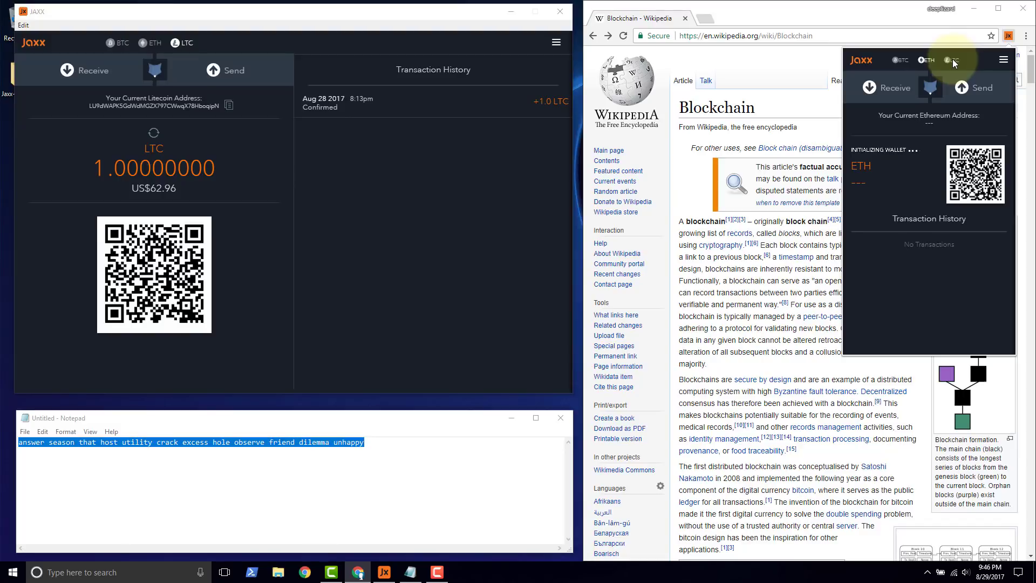
left_click(953, 60)
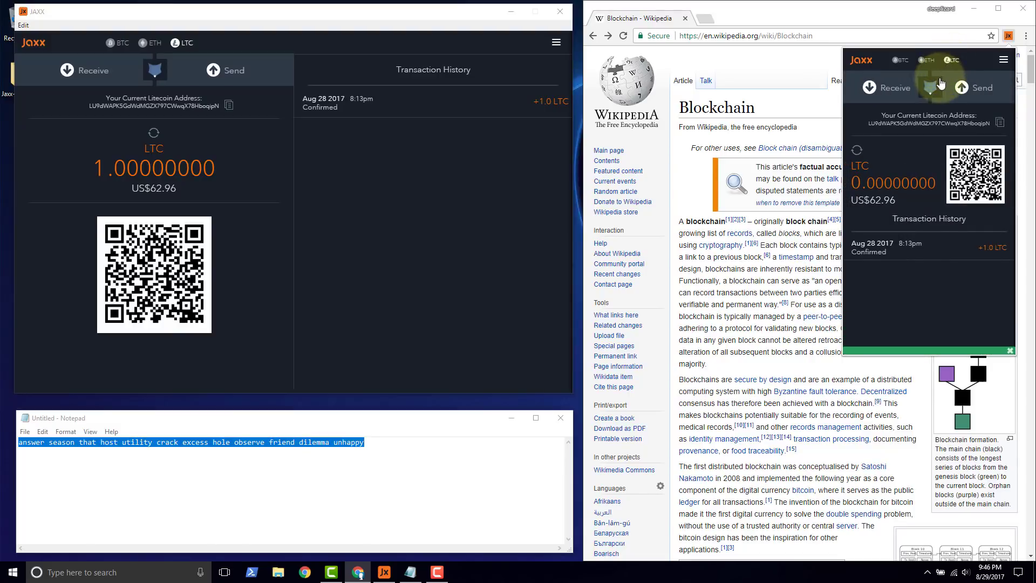
left_click(859, 151)
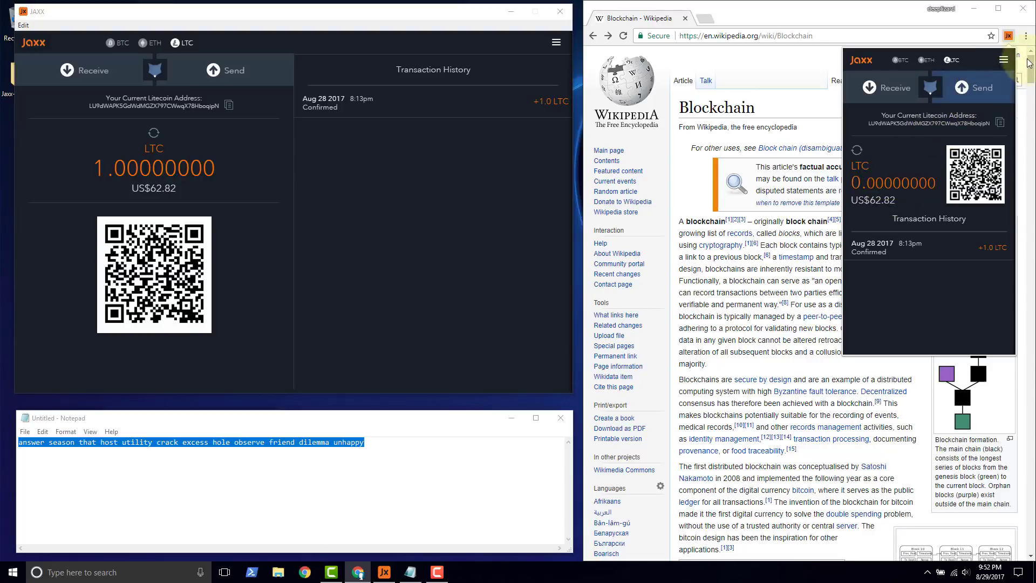
- Open and close the extension's main menu, then return to the Litecoin wallet
left_click(1004, 61)
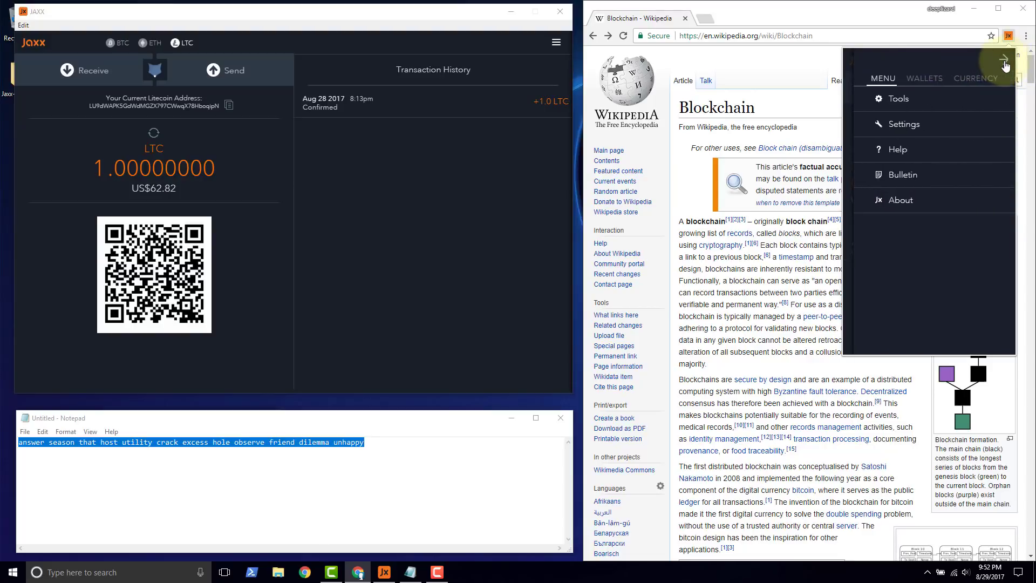
left_click(1004, 60)
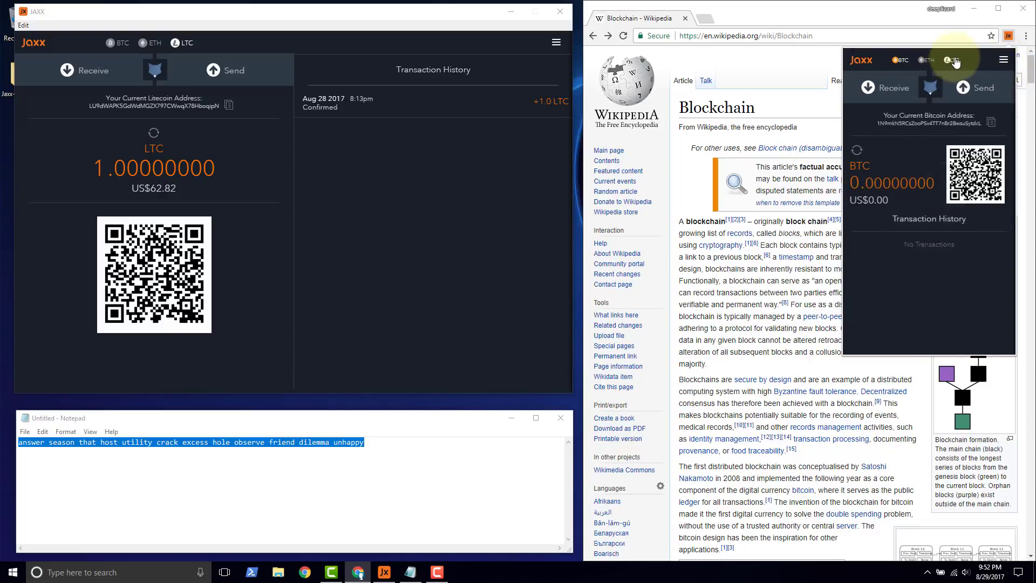
left_click(955, 61)
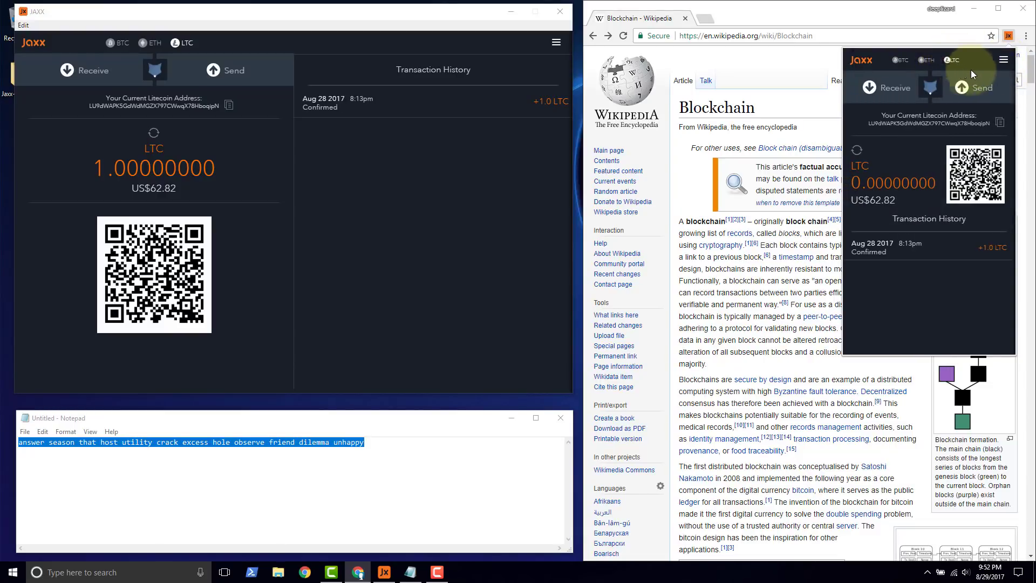
- Reset the Jaxx cache from wallet settings, then dismiss the initialized notice and reopen Litecoin
left_click(1000, 64)
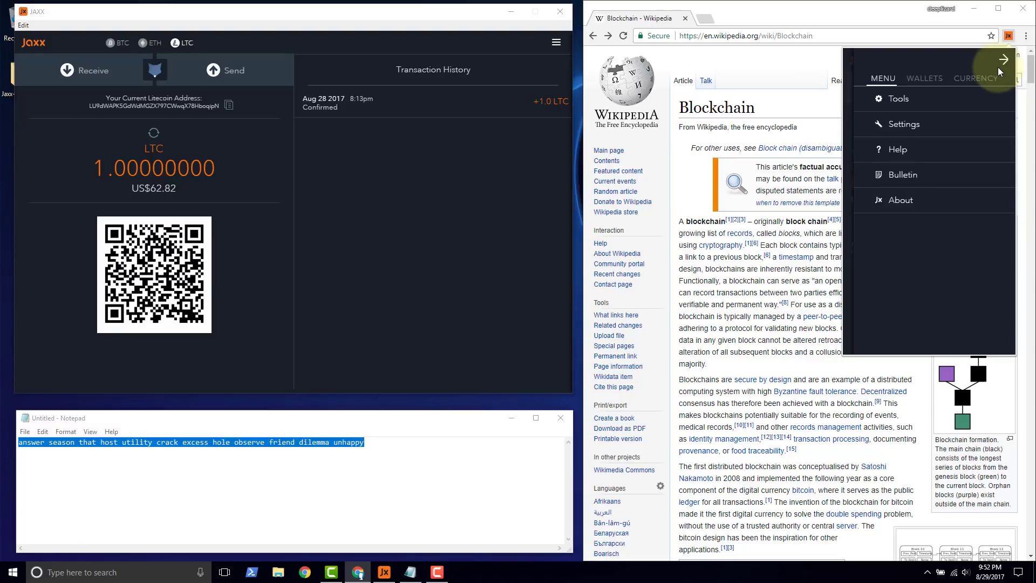
left_click(909, 102)
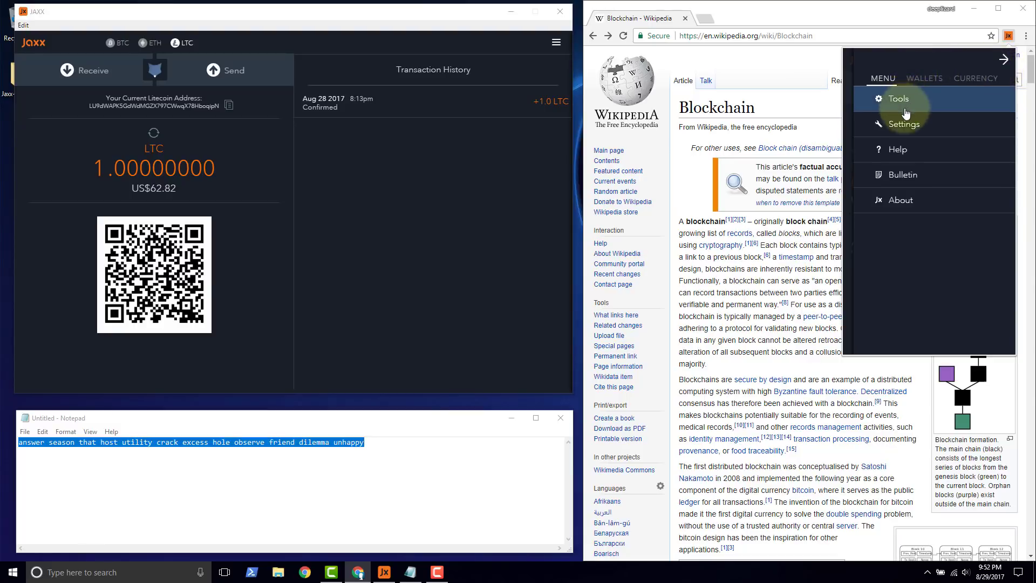
left_click(904, 122)
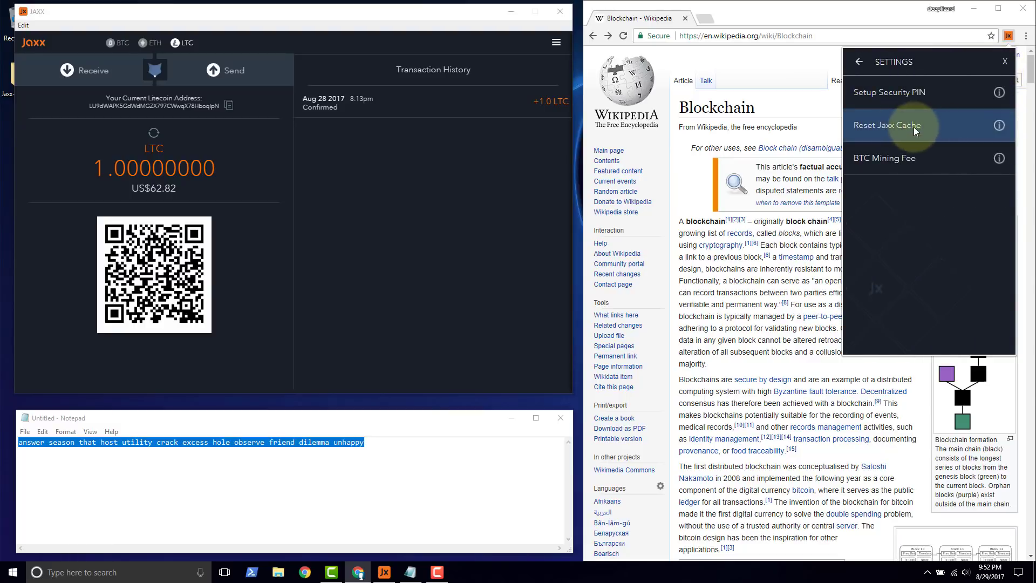
left_click(912, 133)
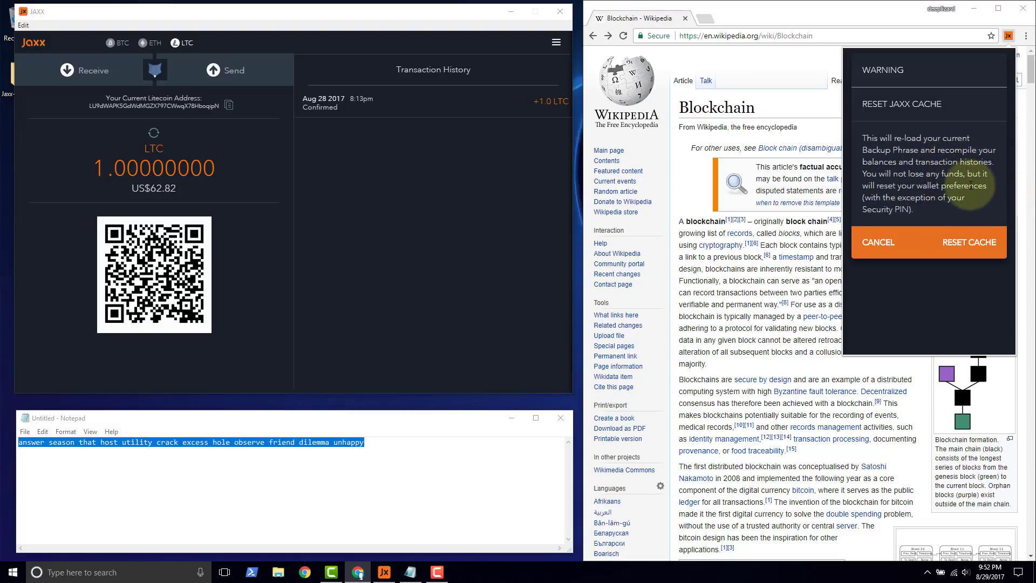
left_click(980, 247)
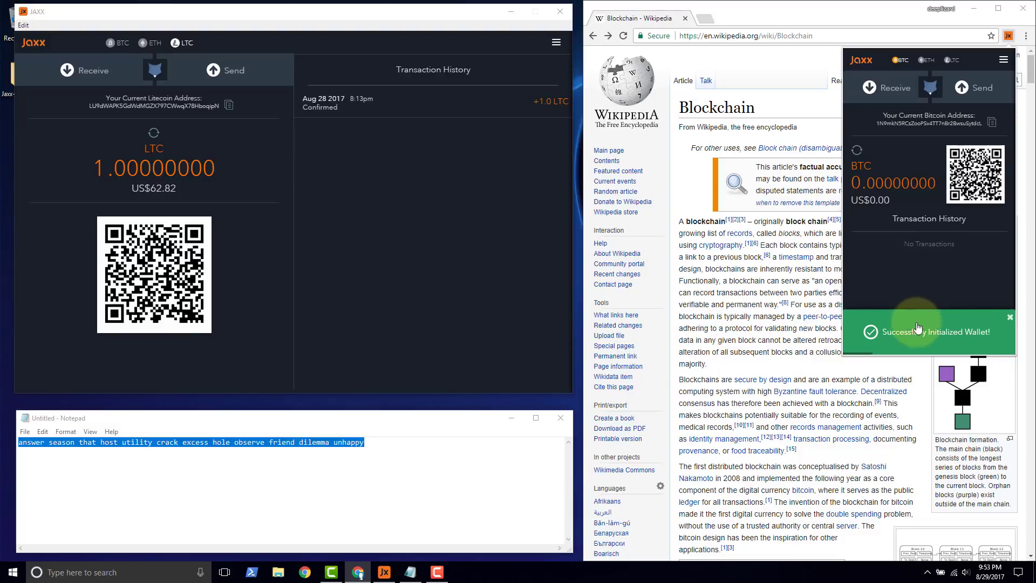
left_click(870, 326)
left_click(951, 60)
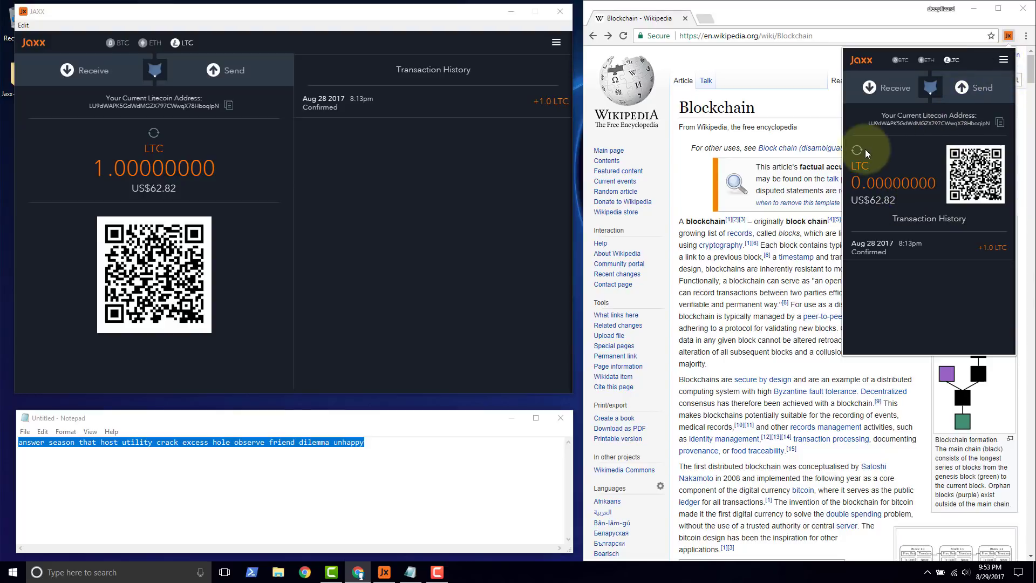
- Display the wallet's Litecoin public and private key pairs via Tools > Display Private Keys
left_click(1004, 62)
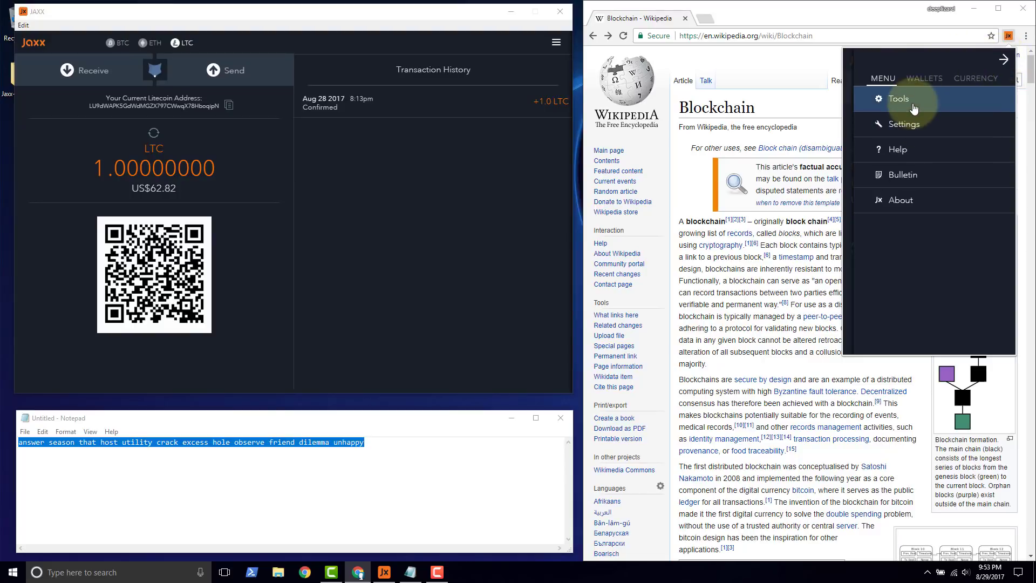
left_click(914, 108)
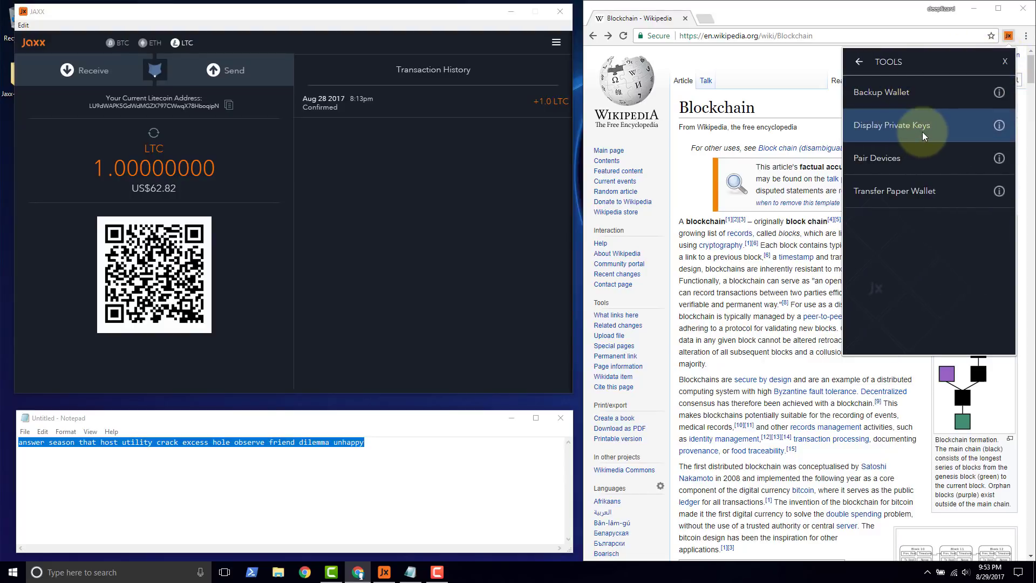
left_click(924, 136)
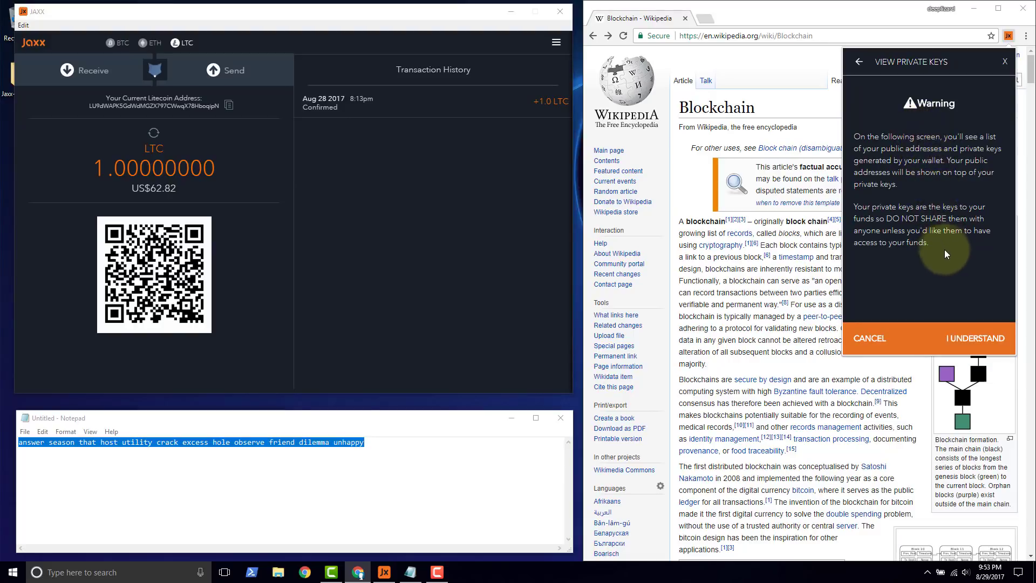
left_click(966, 328)
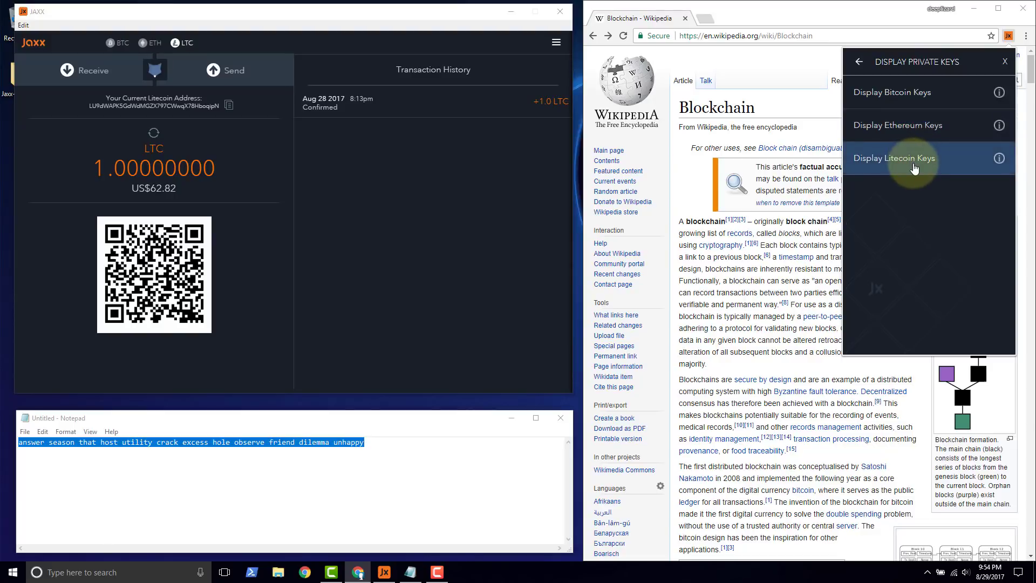
left_click(913, 168)
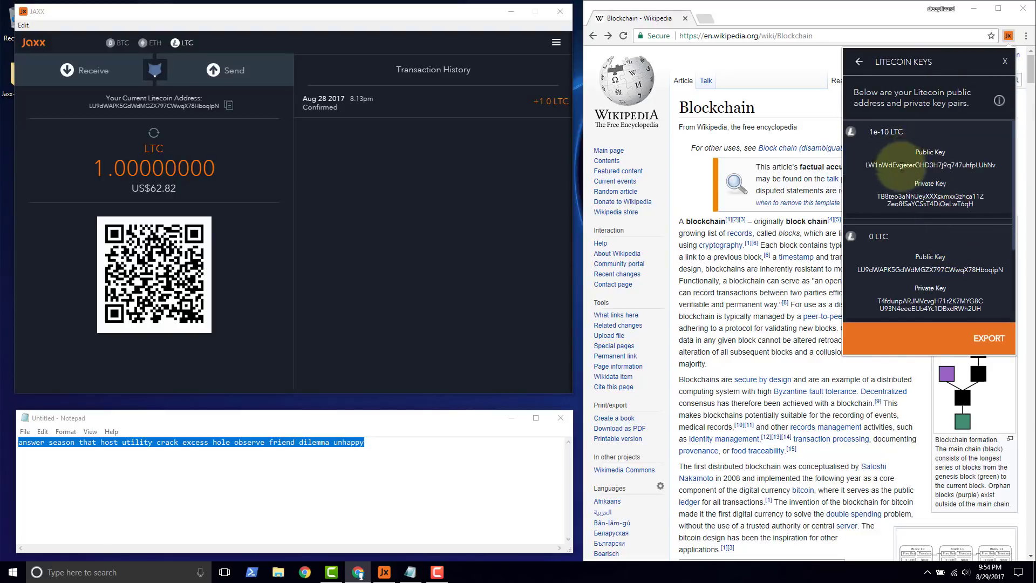
- Copy the public address of the first Litecoin entry, which holds 1e-10 LTC
scroll(904, 182, "down", 1)
scroll(905, 181, "down", 3)
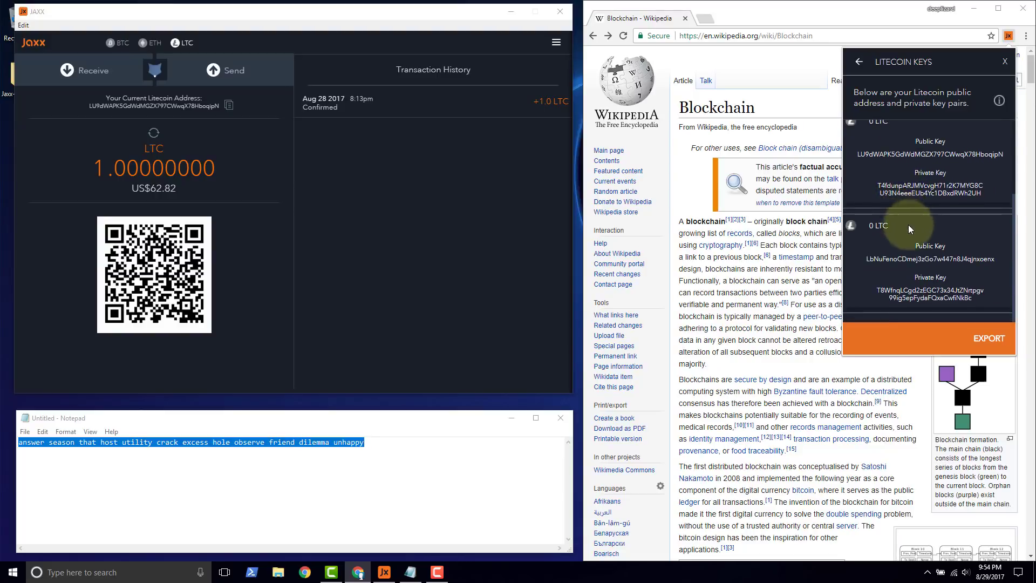
scroll(912, 287, "up", 3)
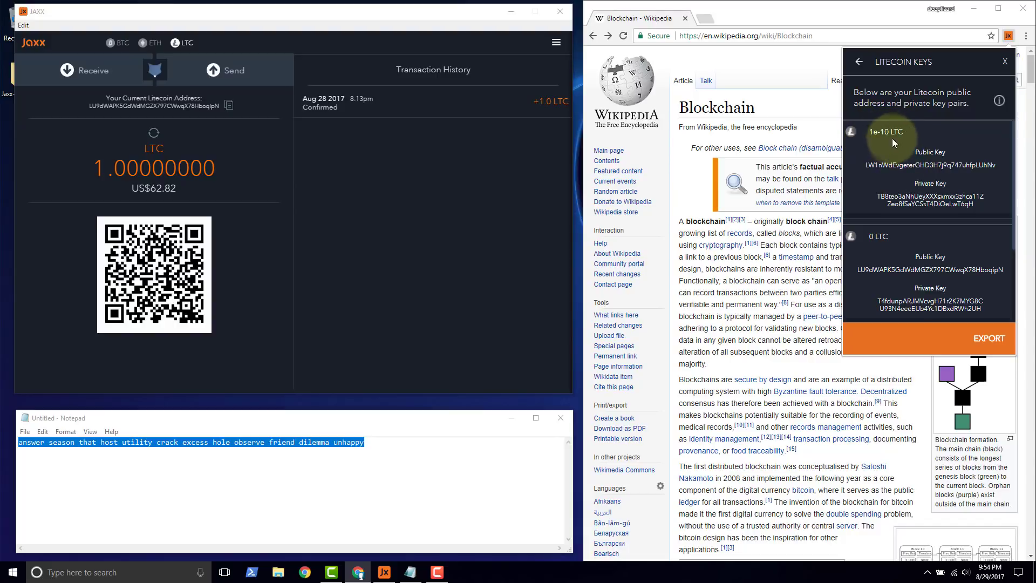
scroll(926, 175, "down", 2)
scroll(925, 173, "up", 2)
double_click(927, 166)
right_click(926, 169)
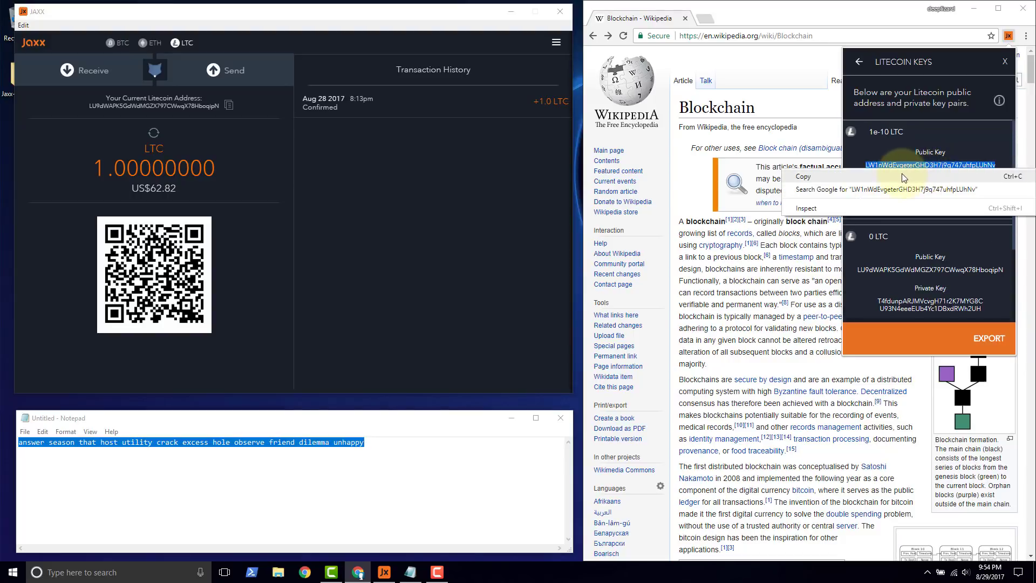
left_click(905, 178)
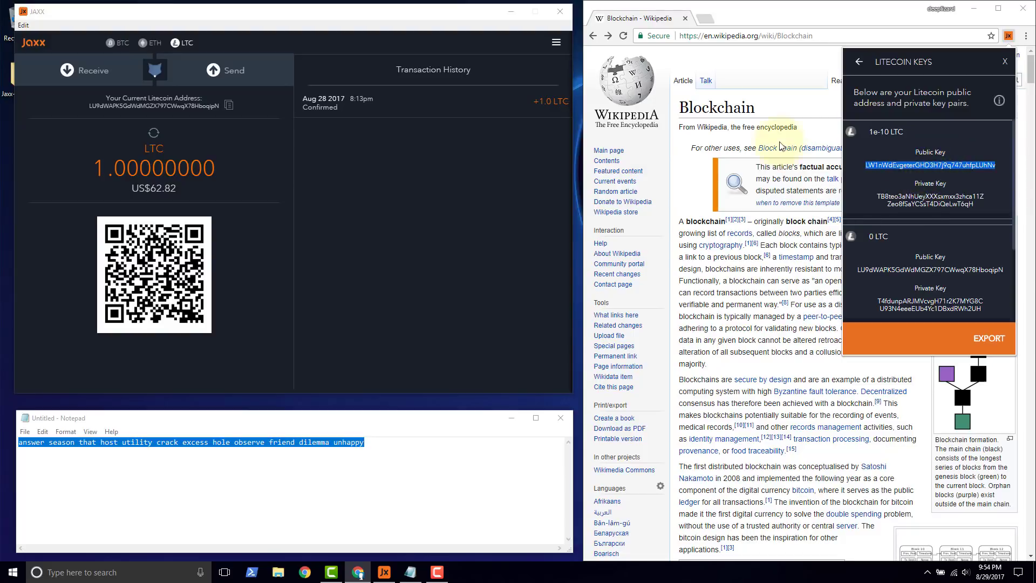
- Google 'blockcypher block explorer' in a new tab and open the live.blockcypher.com result
left_click(706, 19)
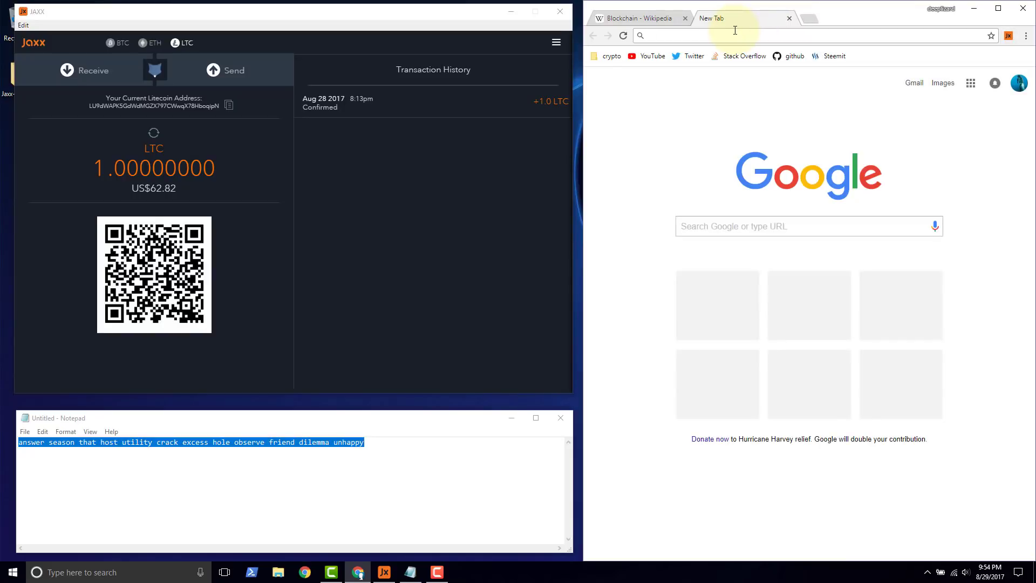
type("blockcipher")
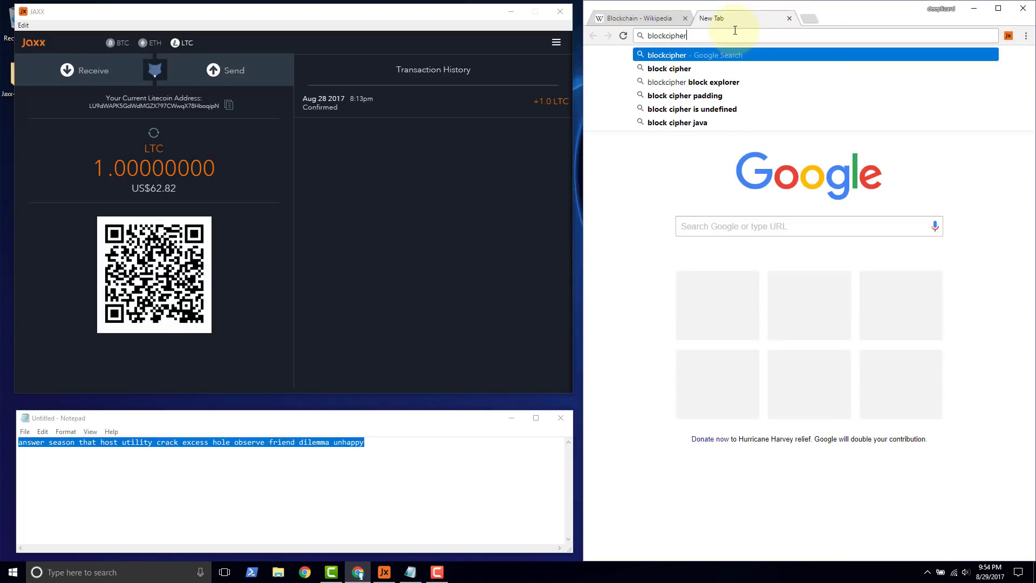
key("Right")
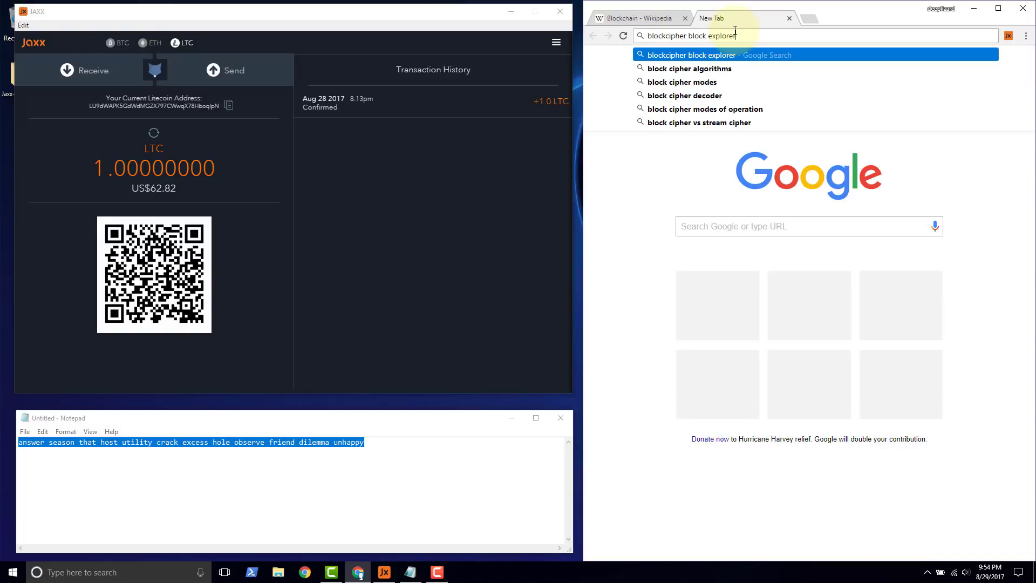
key("Return")
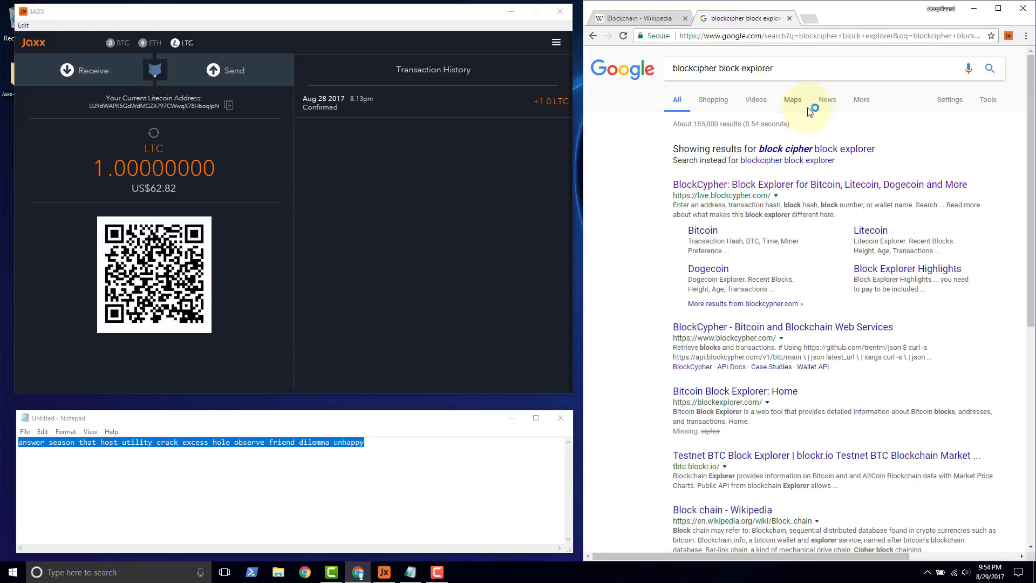
left_click(766, 185)
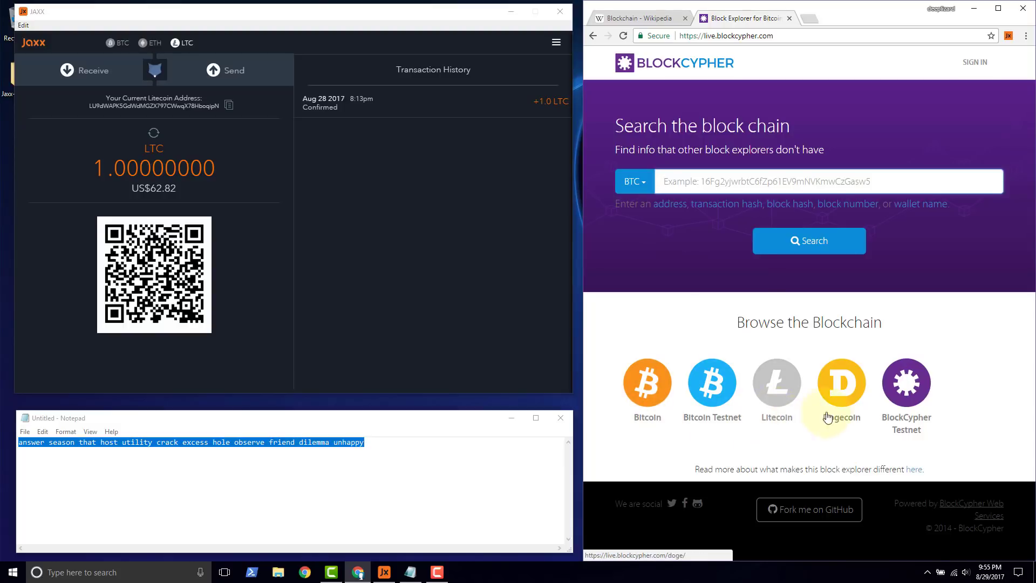
- Switch the explorer's chain from BTC to Litecoin and paste the copied address into the search box
left_click(642, 186)
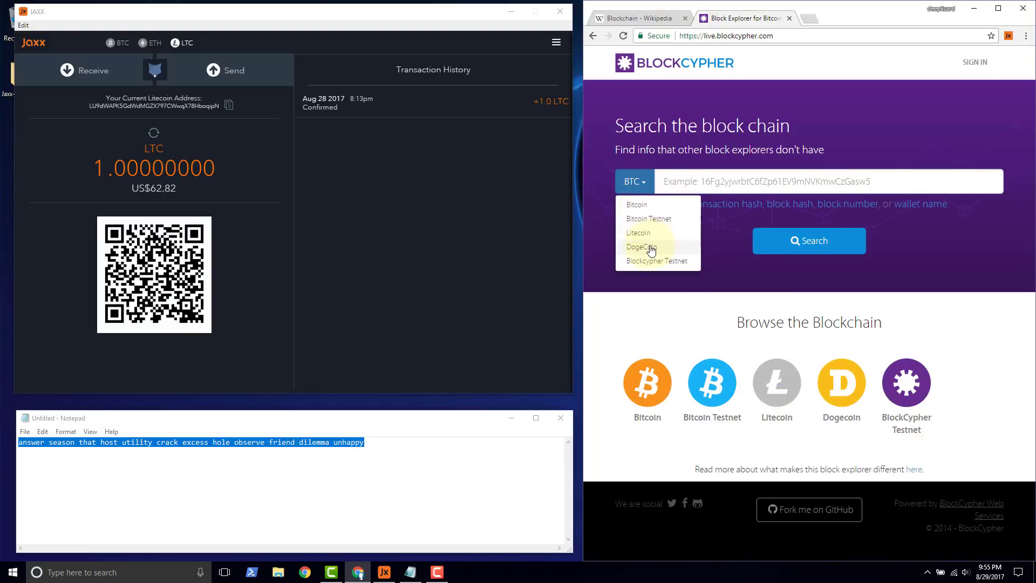
left_click(650, 233)
left_click(685, 179)
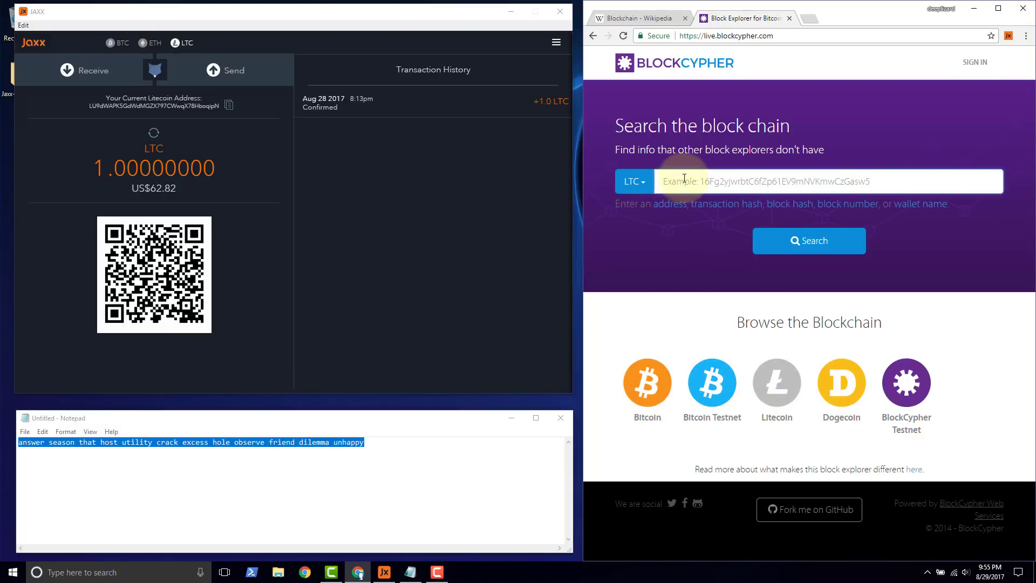
key("ctrl+v")
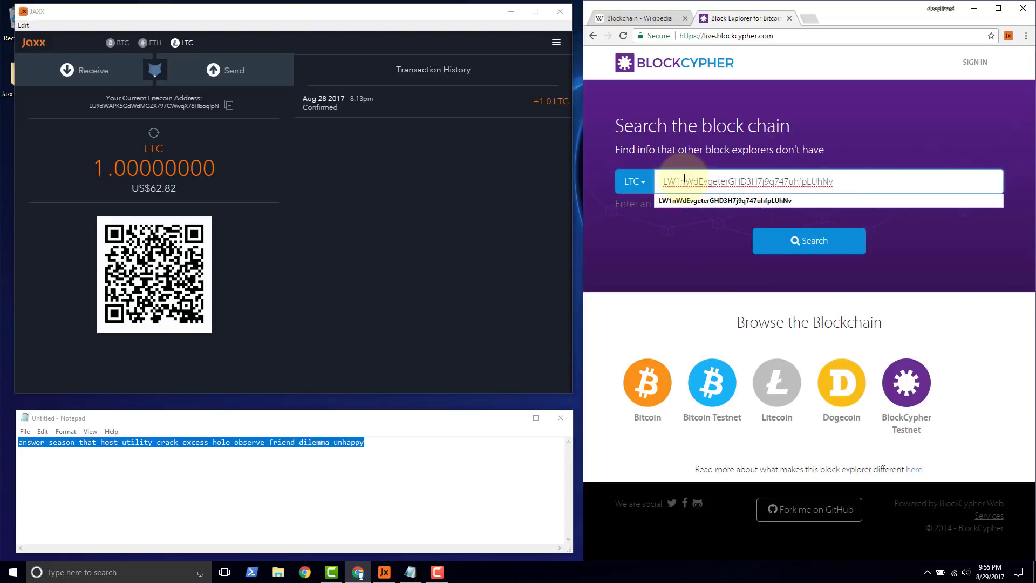
- Search the address and review its page: 1.0 LTC received, 0.0 sent, 1.0 LTC balance
key("Return")
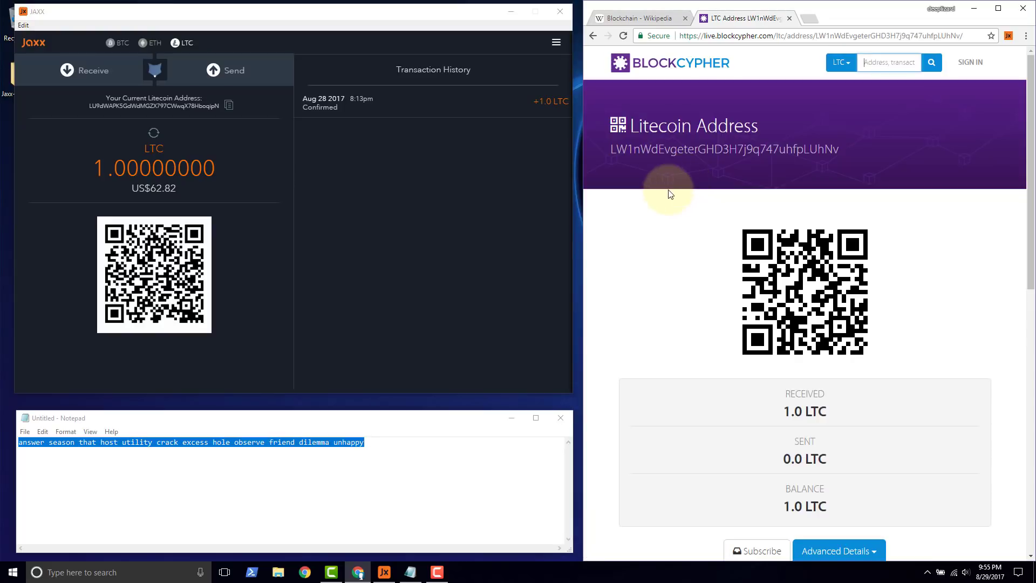
left_click(686, 150)
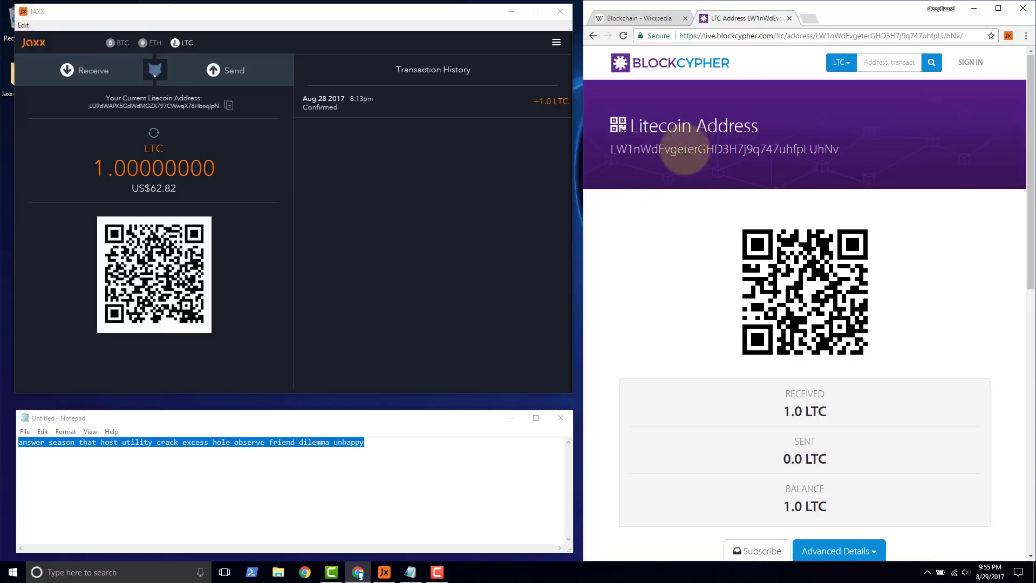
double_click(685, 150)
scroll(697, 169, "down", 2)
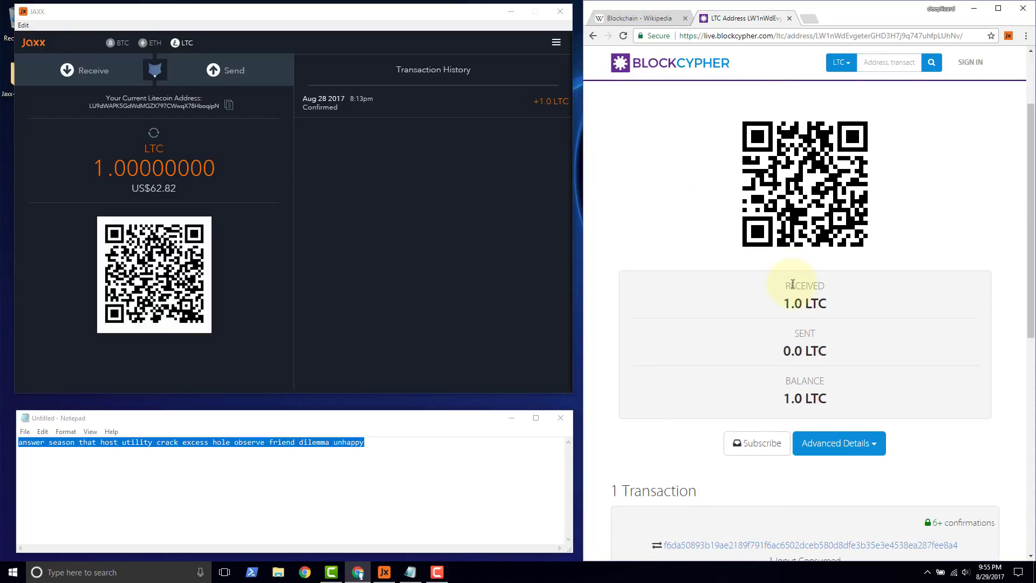
scroll(792, 280, "down", 2)
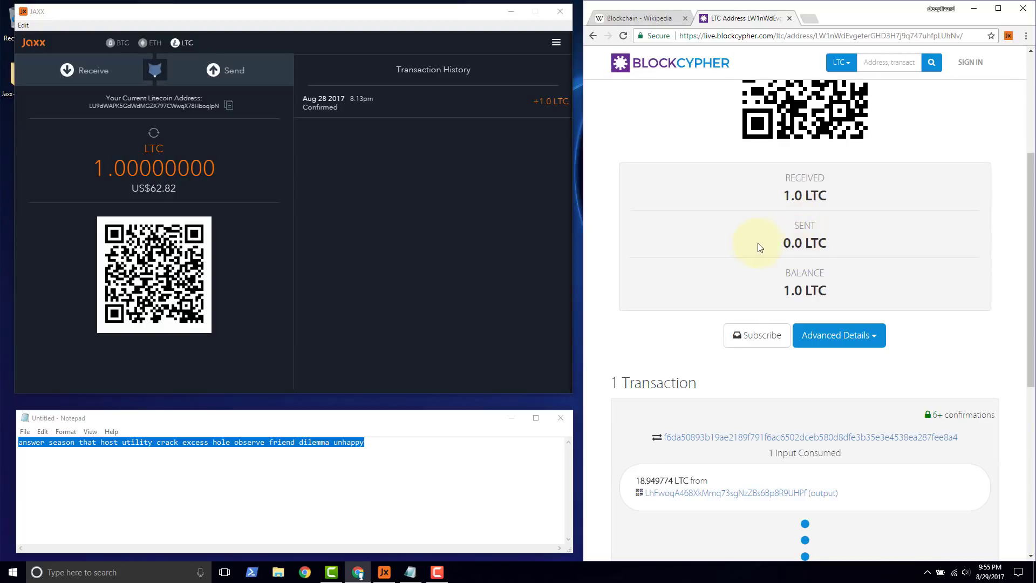
scroll(846, 253, "down", 2)
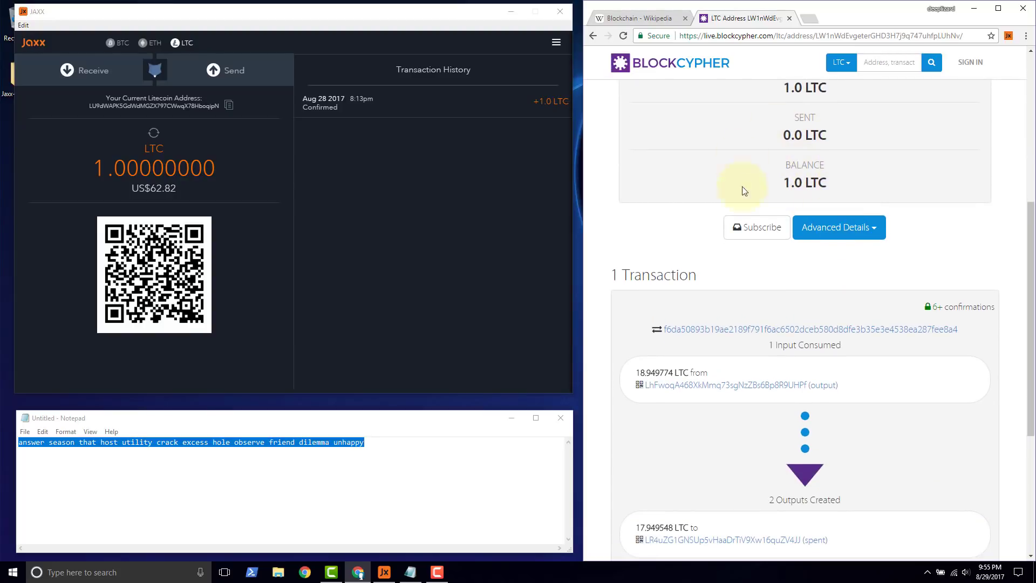
scroll(811, 213, "up", 2)
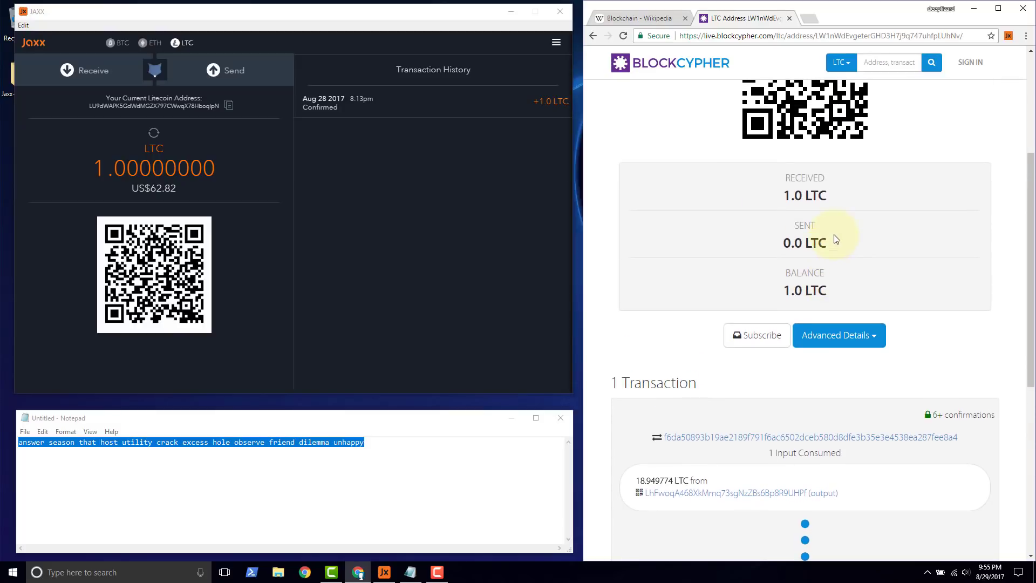